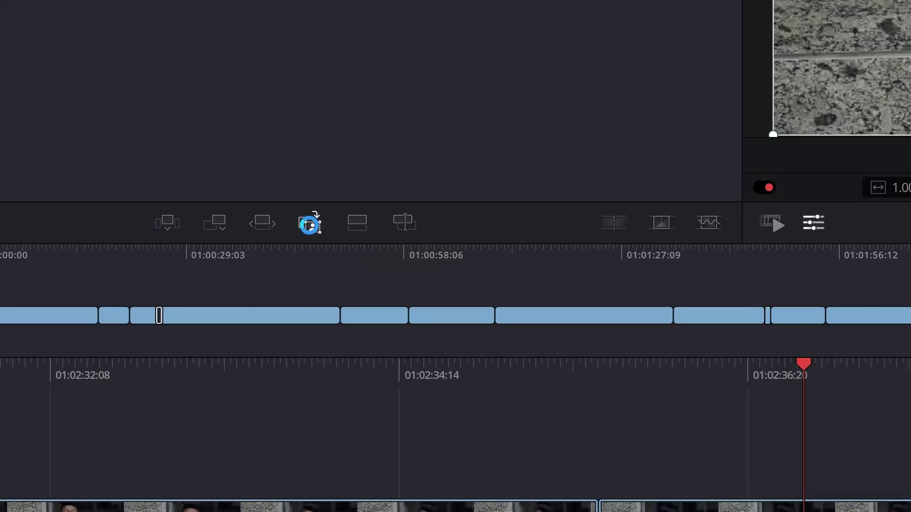
Overlay the aerial forest clip Shot (5).mp4 on video track 2 at the playhead and select it.
{"action": "left_click", "coordinate": [239, 303]}
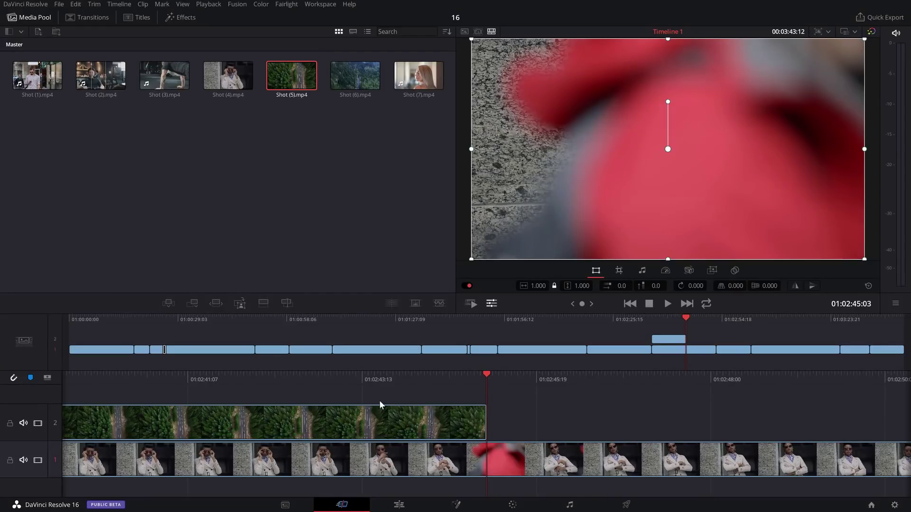
{"action": "left_click", "coordinate": [380, 408]}
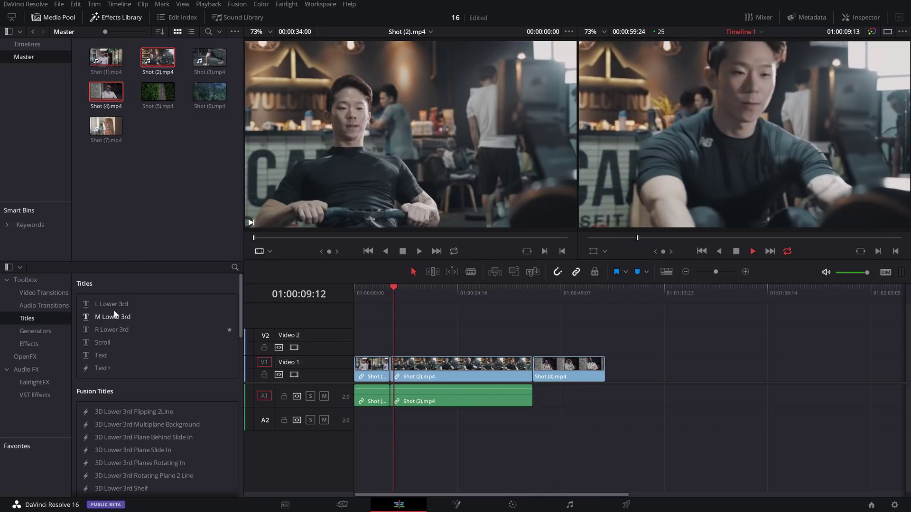
Briefly open and close the Inspector, then show the audio mixer panel.
{"action": "left_click", "coordinate": [847, 18]}
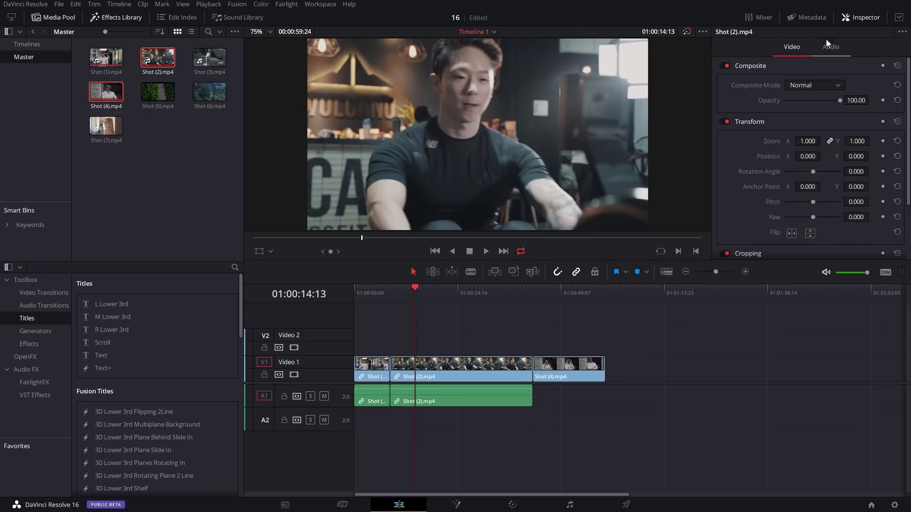
{"action": "left_click", "coordinate": [848, 17]}
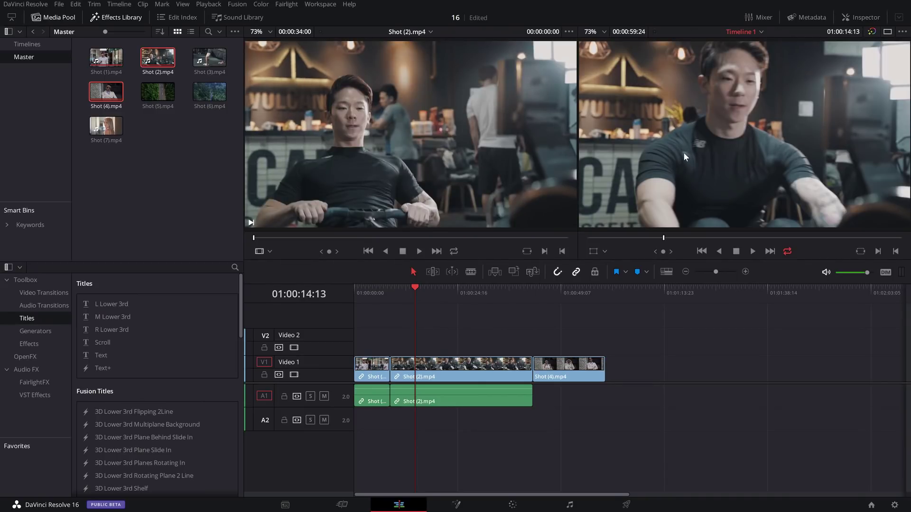
{"action": "mouse_move", "coordinate": [548, 133]}
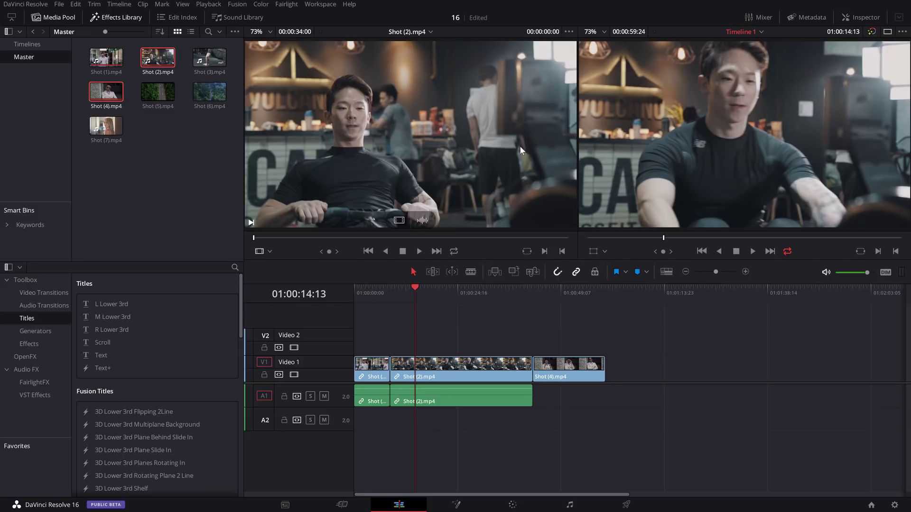
{"action": "key", "text": "ctrl+shift+4"}
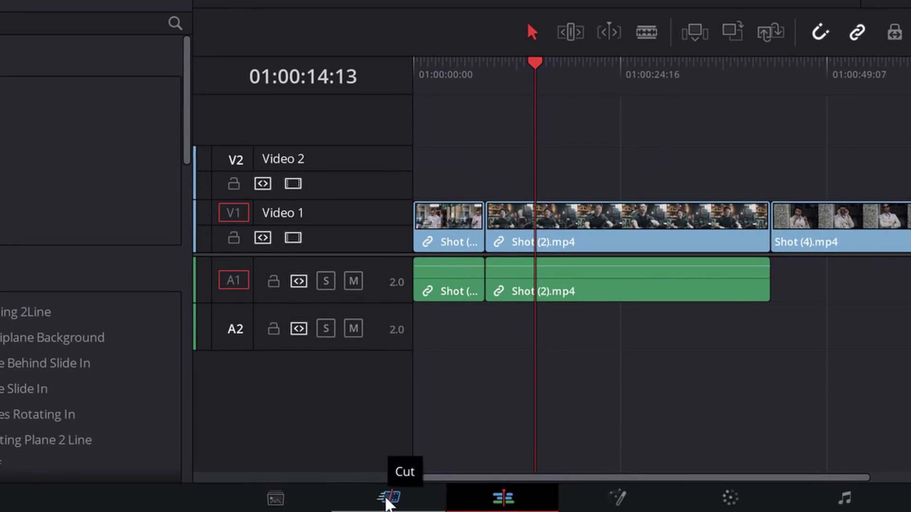
On the Cut page, preview Shot (4) in the viewer and skim through it.
{"action": "left_click", "coordinate": [385, 498]}
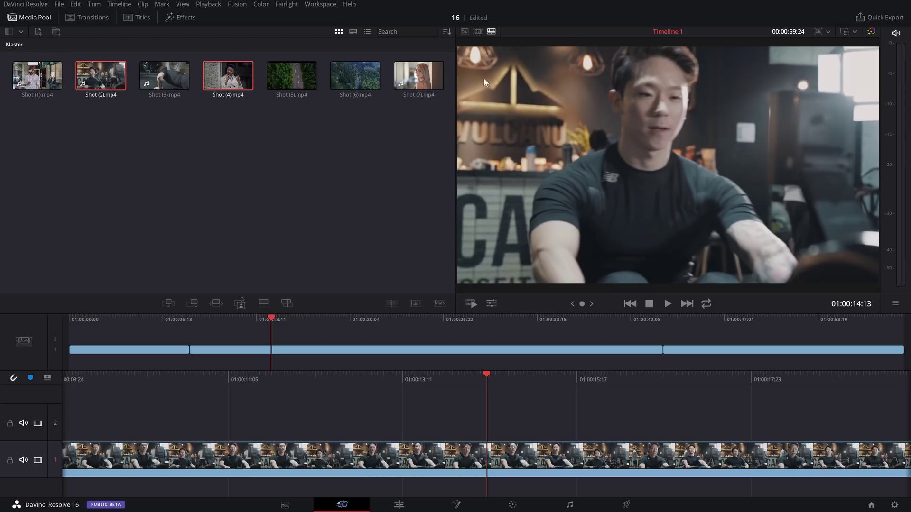
{"action": "left_click", "coordinate": [217, 74]}
{"action": "left_click_drag", "start_coordinate": [472, 369], "coordinate": [522, 374]}
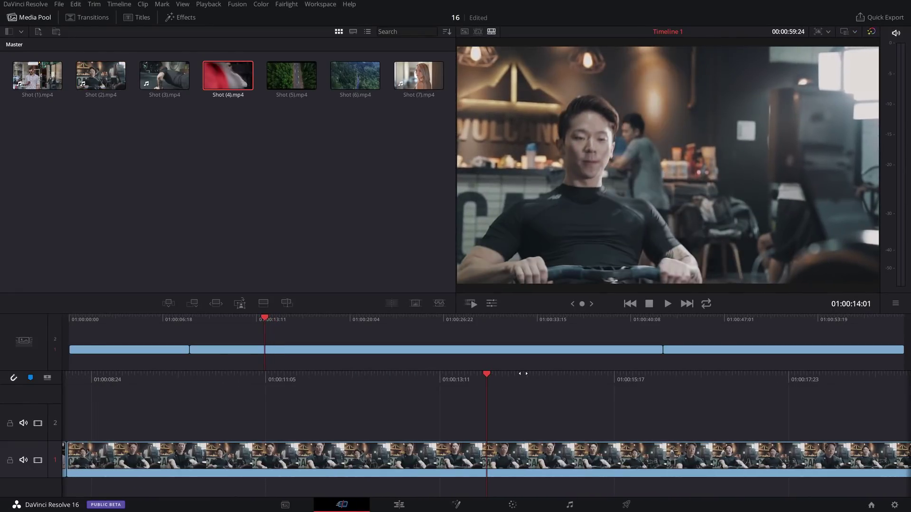
Toggle Source Tape, deselect Shot (4), and return the viewer to Timeline 1.
{"action": "left_click", "coordinate": [477, 31]}
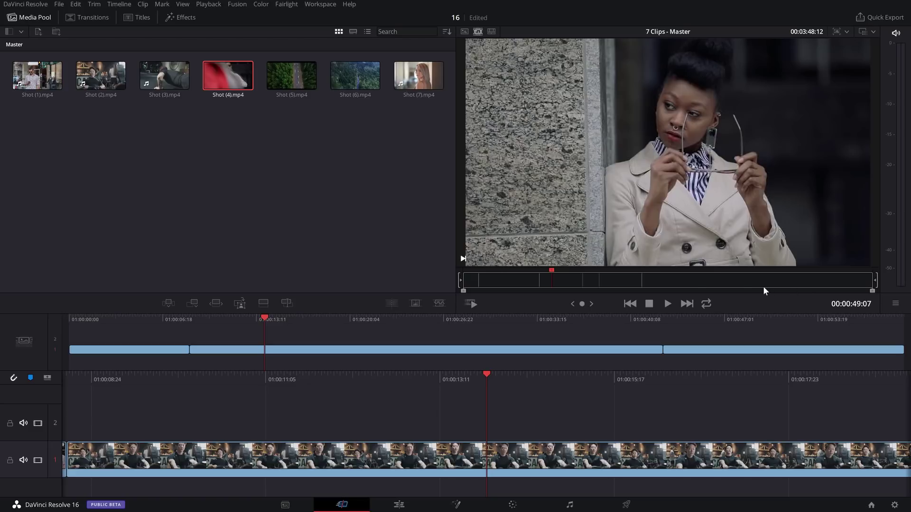
{"action": "mouse_move", "coordinate": [12, 133]}
{"action": "left_mouse_down"}
{"action": "mouse_move", "coordinate": [354, 110]}
{"action": "mouse_move", "coordinate": [436, 91]}
{"action": "left_mouse_up"}
{"action": "key", "text": "q"}
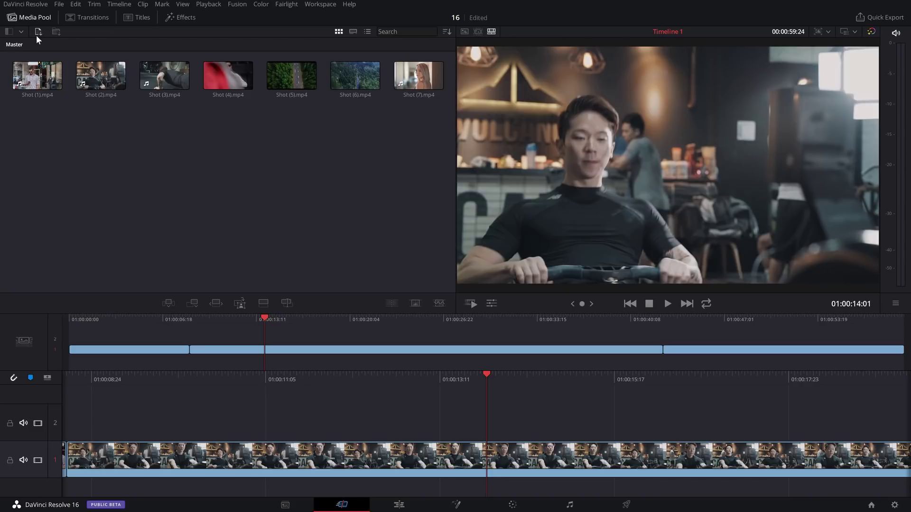
{"action": "left_click", "coordinate": [353, 32]}
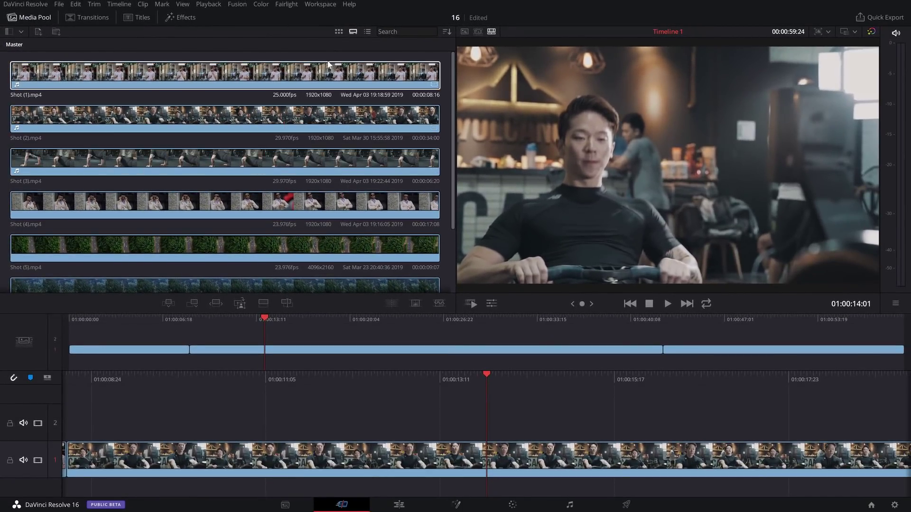
{"action": "left_click", "coordinate": [338, 31]}
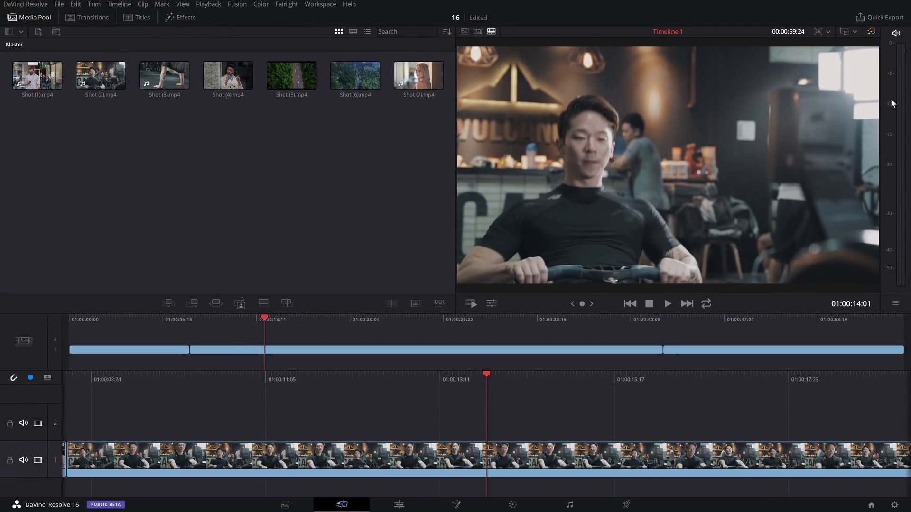
{"action": "left_click", "coordinate": [80, 15]}
{"action": "left_click", "coordinate": [130, 16]}
{"action": "left_click", "coordinate": [180, 18]}
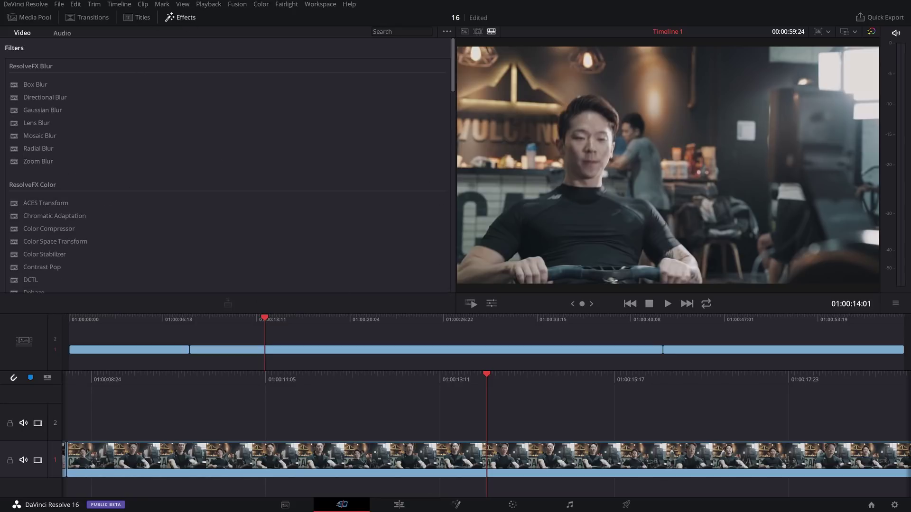
{"action": "left_click", "coordinate": [33, 19]}
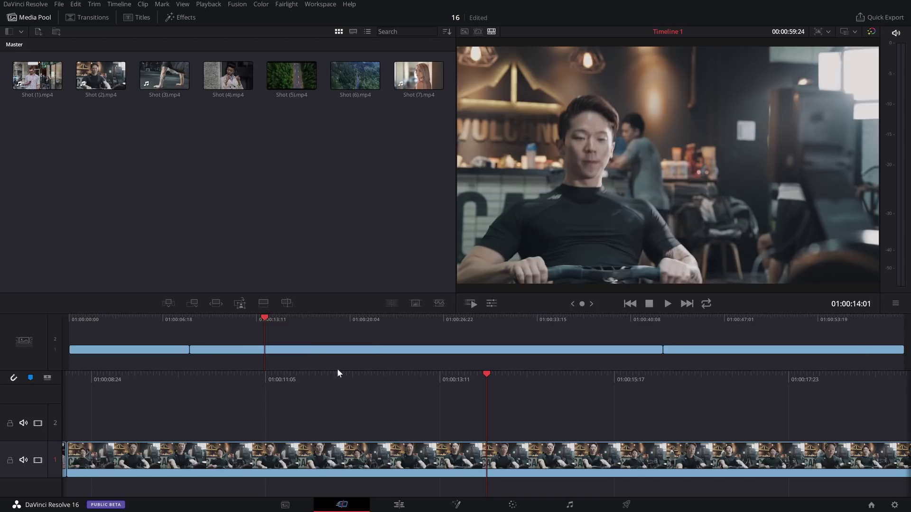
Trim the end of Shot (2) about 9 frames earlier at the cut to Shot (4).
{"action": "mouse_move", "coordinate": [260, 317]}
{"action": "left_mouse_down"}
{"action": "mouse_move", "coordinate": [161, 328]}
{"action": "mouse_move", "coordinate": [649, 326]}
{"action": "left_mouse_up"}
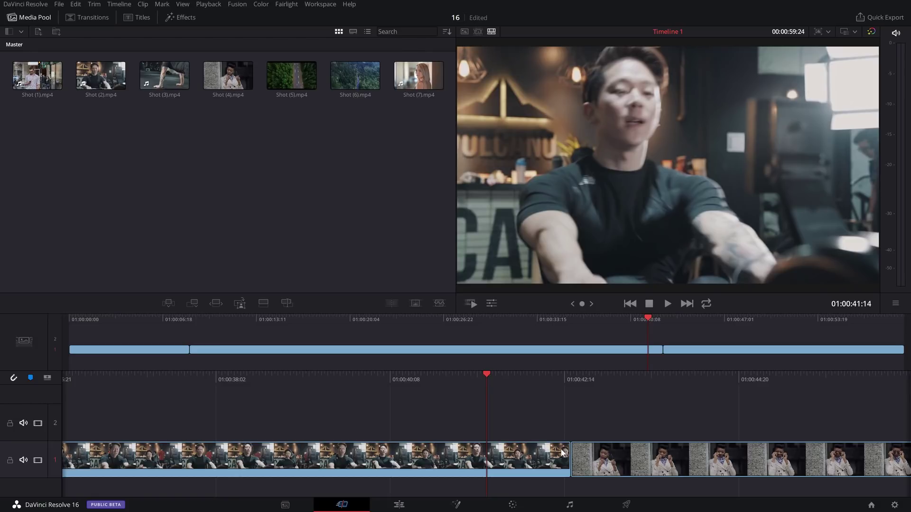
{"action": "mouse_move", "coordinate": [562, 453]}
{"action": "left_mouse_down"}
{"action": "mouse_move", "coordinate": [539, 454]}
{"action": "mouse_move", "coordinate": [551, 454]}
{"action": "left_mouse_up"}
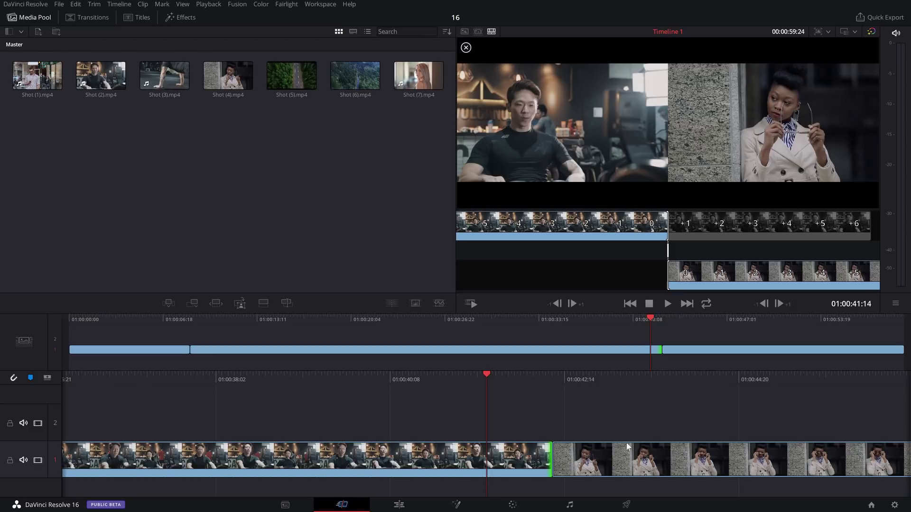
{"action": "left_click", "coordinate": [600, 457]}
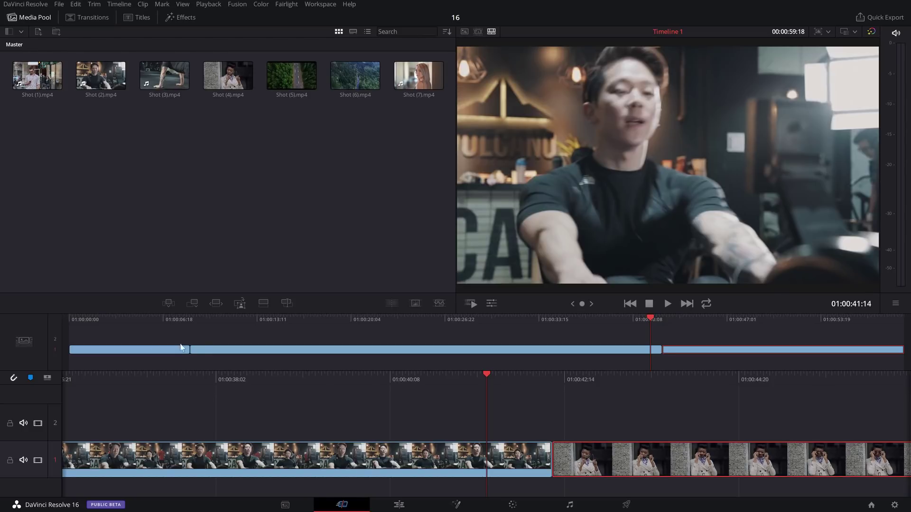
Reposition Shot (4).mp4 so it opens Timeline 1, ahead of Shot (1) and Shot (2).
{"action": "left_click", "coordinate": [409, 505]}
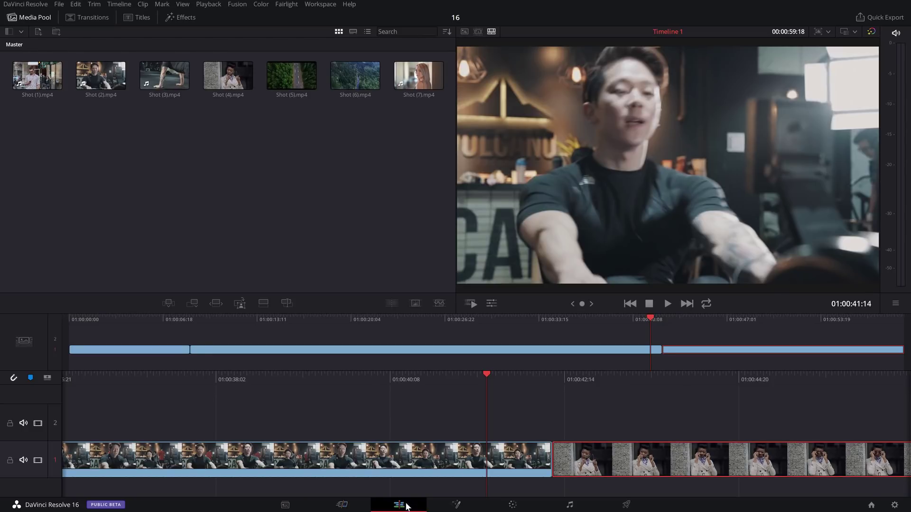
{"action": "left_click", "coordinate": [615, 374]}
{"action": "left_click_drag", "start_coordinate": [615, 370], "coordinate": [616, 372]}
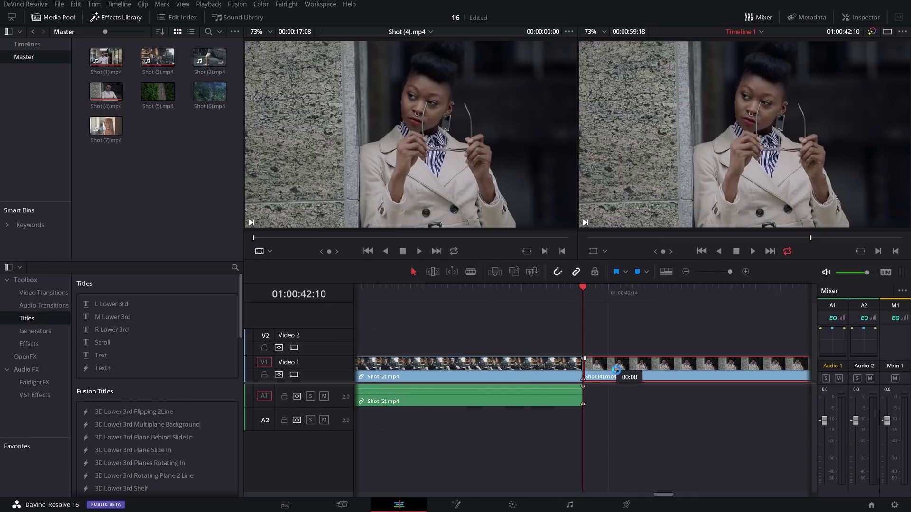
{"action": "left_click", "coordinate": [684, 271]}
{"action": "left_click", "coordinate": [685, 271]}
{"action": "mouse_move", "coordinate": [574, 370]}
{"action": "left_mouse_down"}
{"action": "mouse_move", "coordinate": [371, 343]}
{"action": "mouse_move", "coordinate": [576, 371]}
{"action": "left_mouse_up"}
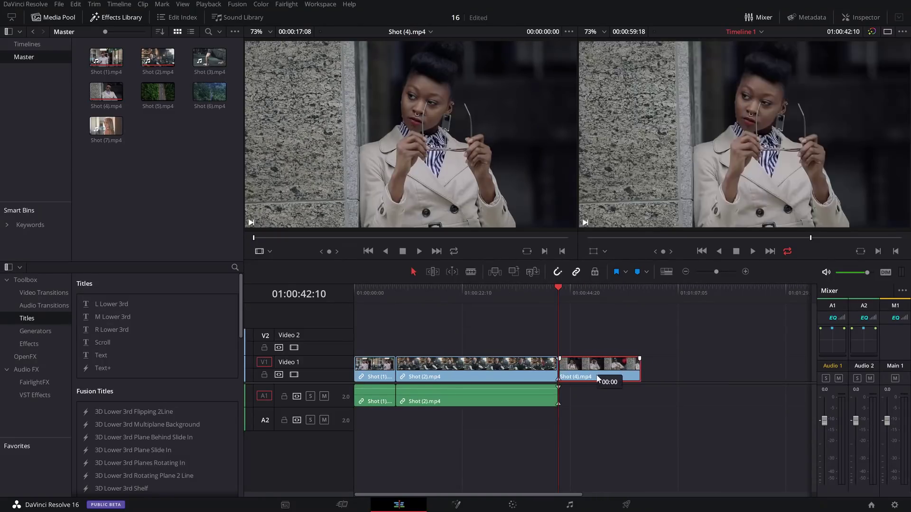
{"action": "key", "text": "shift+3"}
{"action": "left_click_drag", "start_coordinate": [660, 349], "coordinate": [70, 348]}
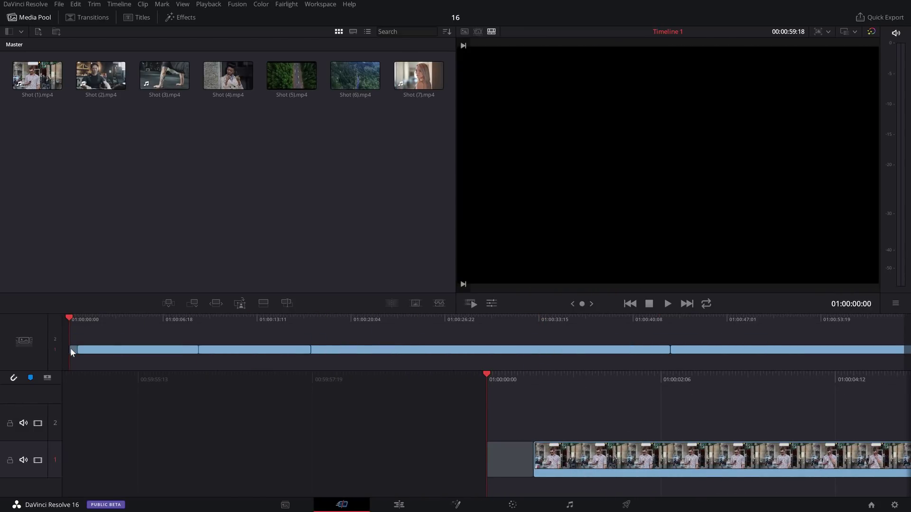
{"action": "key", "text": "ctrl+z"}
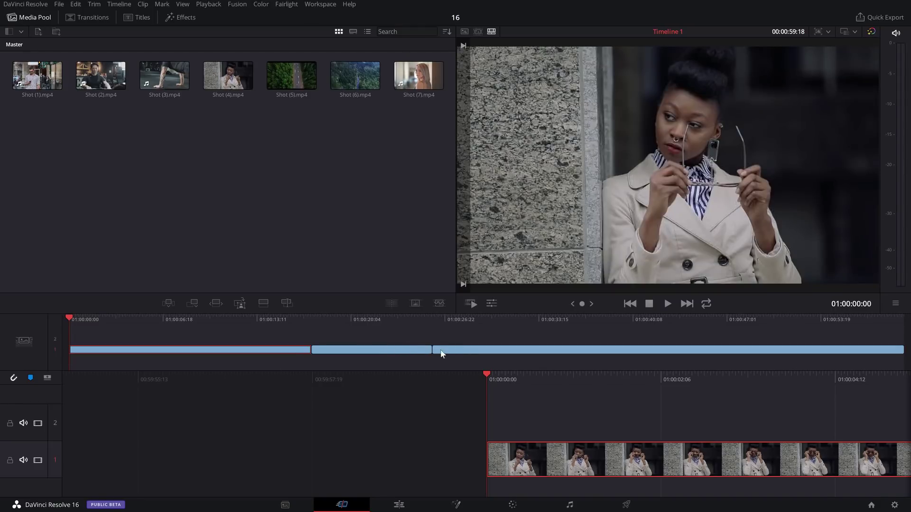
{"action": "left_click", "coordinate": [433, 328]}
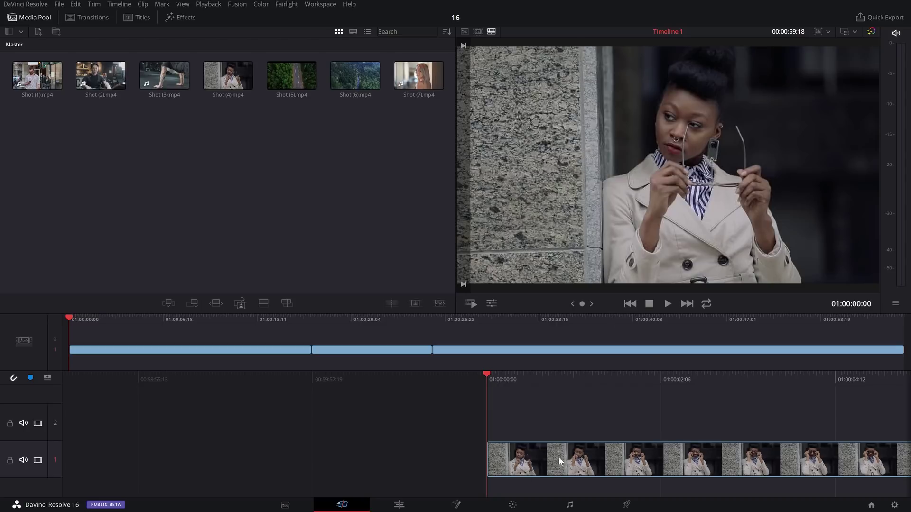
{"action": "left_click", "coordinate": [399, 502]}
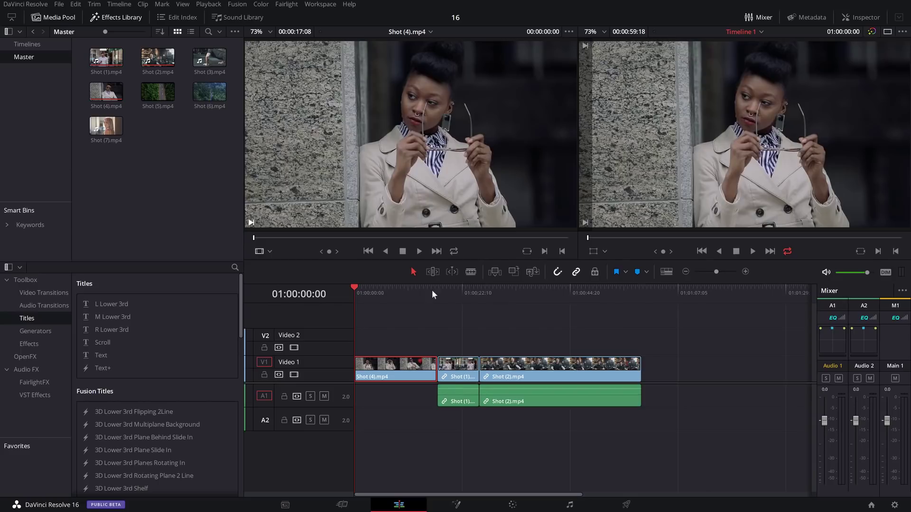
On the Cut page, park the playhead near 01:00:24, step one frame, and select the long third clip.
{"action": "left_click_drag", "start_coordinate": [377, 292], "coordinate": [542, 294]}
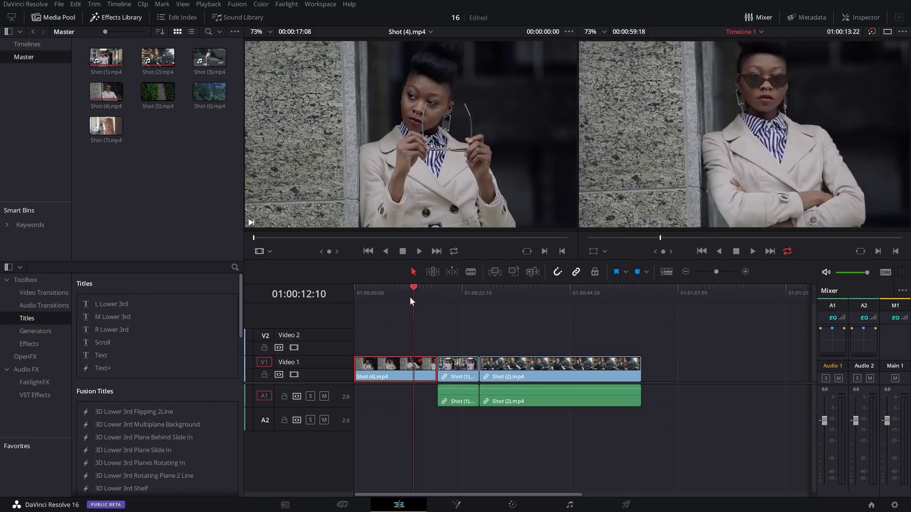
{"action": "left_click_drag", "start_coordinate": [542, 294], "coordinate": [410, 297]}
{"action": "left_click", "coordinate": [345, 505]}
{"action": "mouse_move", "coordinate": [569, 380]}
{"action": "left_mouse_down"}
{"action": "mouse_move", "coordinate": [329, 381]}
{"action": "mouse_move", "coordinate": [751, 396]}
{"action": "mouse_move", "coordinate": [438, 411]}
{"action": "left_mouse_up"}
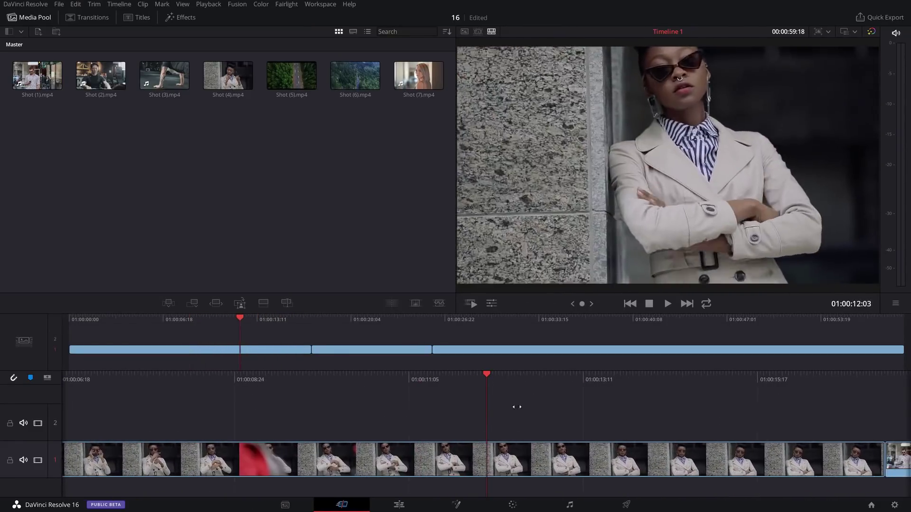
{"action": "left_click_drag", "start_coordinate": [388, 411], "coordinate": [204, 408]}
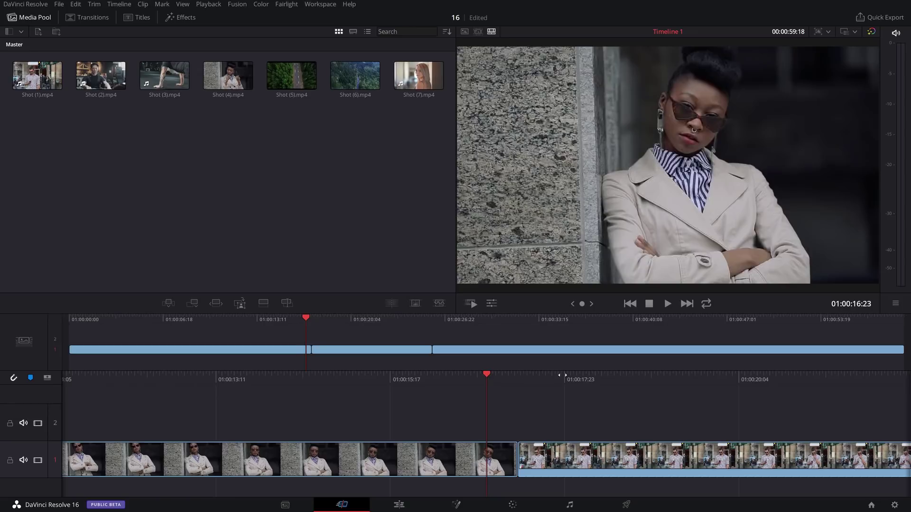
{"action": "left_click_drag", "start_coordinate": [562, 376], "coordinate": [577, 375]}
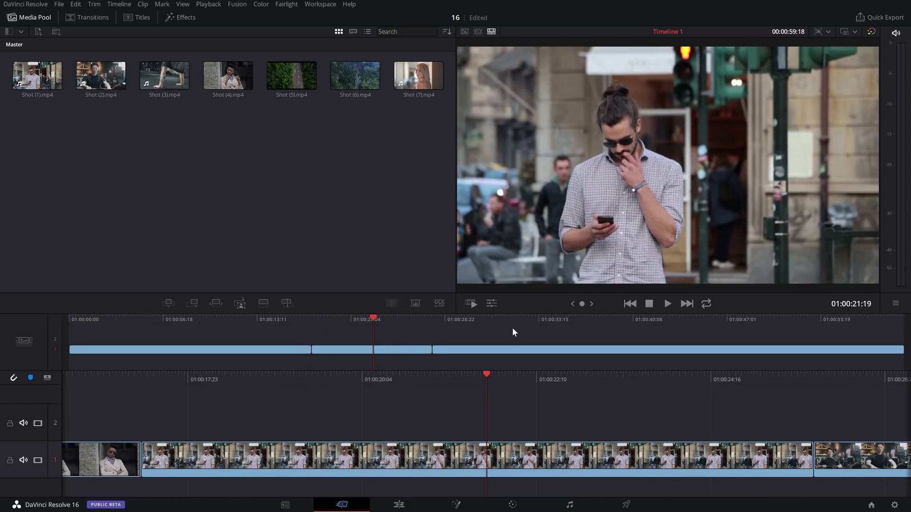
{"action": "left_click_drag", "start_coordinate": [508, 318], "coordinate": [417, 331]}
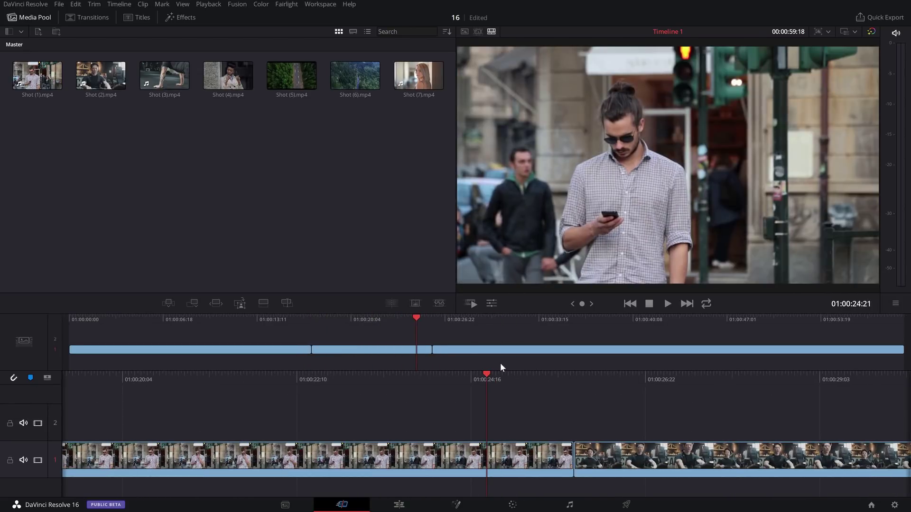
{"action": "key", "text": "Right"}
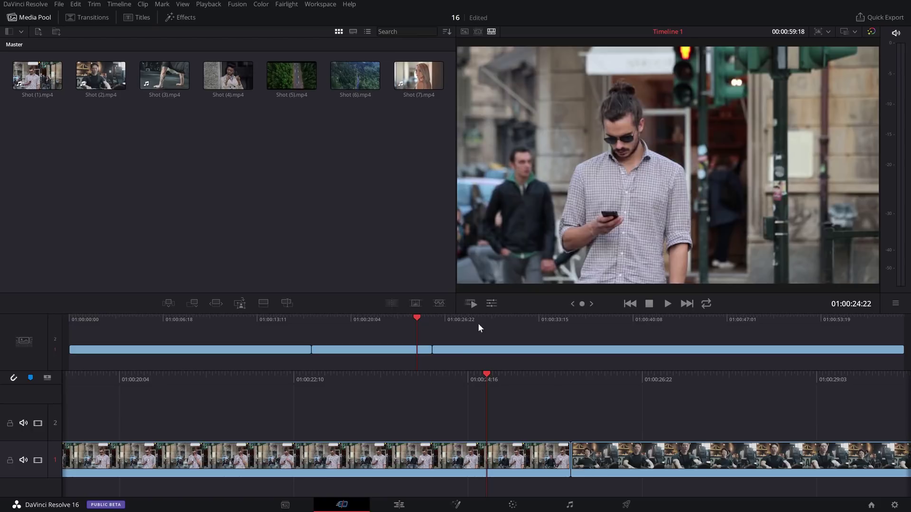
{"action": "left_click", "coordinate": [569, 353]}
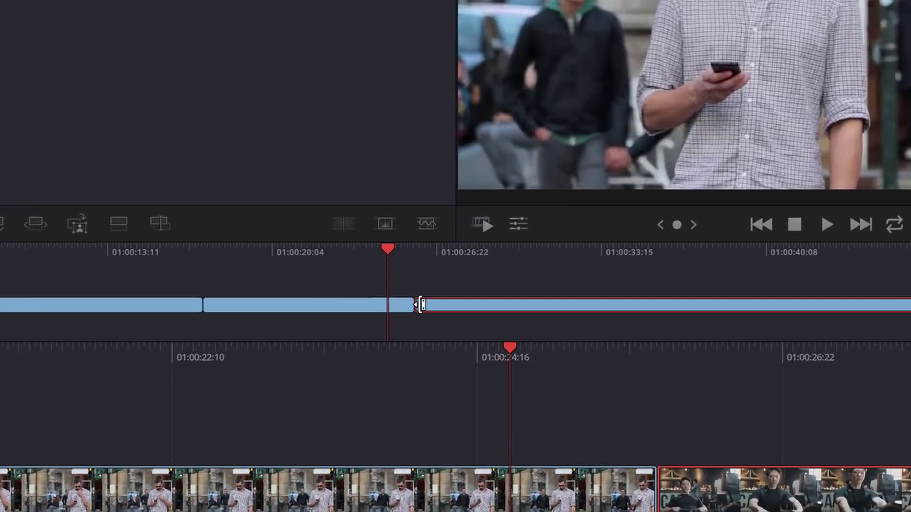
Trim the gym clip's start about 11 seconds later.
{"action": "left_click_drag", "start_coordinate": [436, 349], "coordinate": [465, 349]}
{"action": "mouse_move", "coordinate": [474, 290]}
{"action": "left_mouse_down"}
{"action": "mouse_move", "coordinate": [728, 317]}
{"action": "mouse_move", "coordinate": [583, 363]}
{"action": "left_mouse_up"}
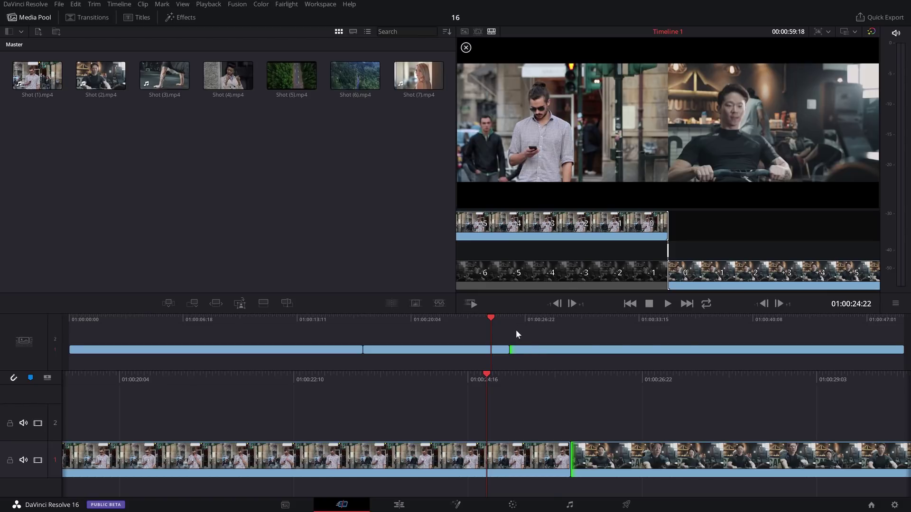
{"action": "left_click_drag", "start_coordinate": [522, 321], "coordinate": [516, 321]}
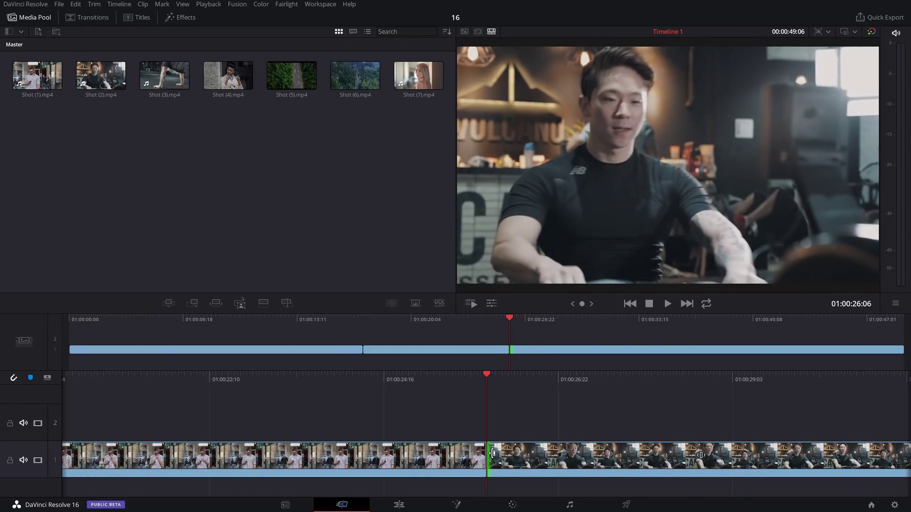
Roll the street-to-gym cut eight frames earlier, then nudge it one frame each way.
{"action": "mouse_move", "coordinate": [493, 454]}
{"action": "left_mouse_down"}
{"action": "mouse_move", "coordinate": [335, 449]}
{"action": "mouse_move", "coordinate": [480, 451]}
{"action": "mouse_move", "coordinate": [433, 456]}
{"action": "left_mouse_up"}
{"action": "left_click", "coordinate": [429, 457]}
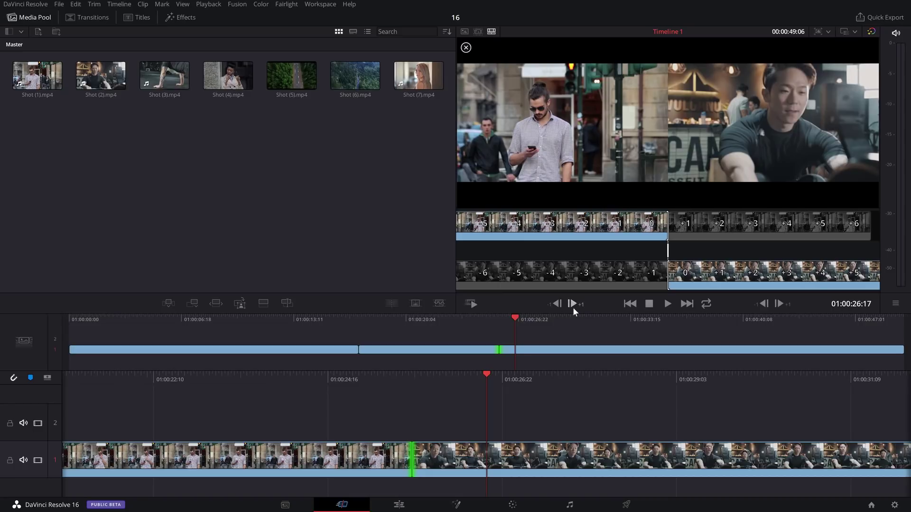
{"action": "left_click", "coordinate": [571, 304]}
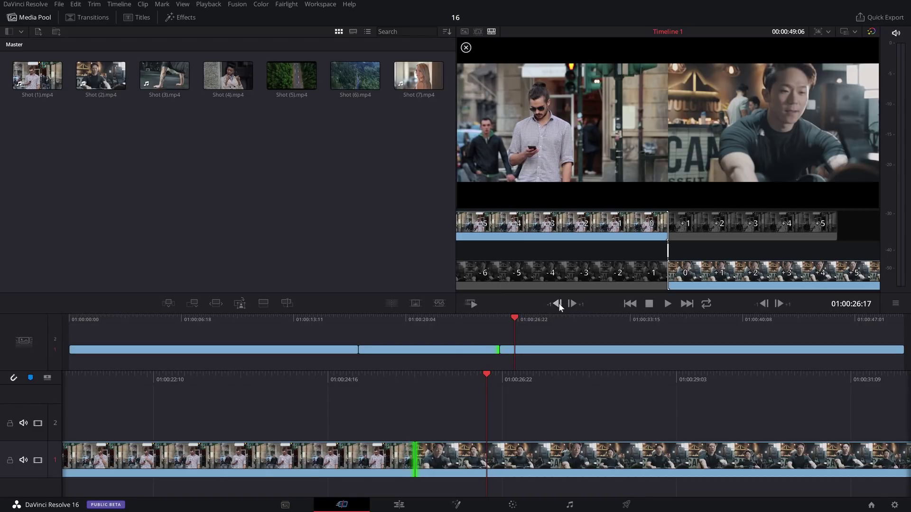
{"action": "left_click", "coordinate": [557, 304]}
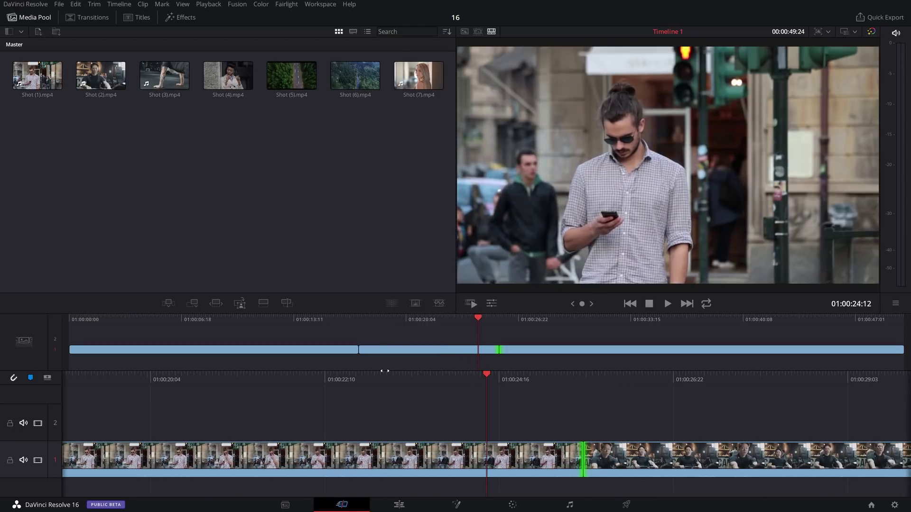
Add a Cross Dissolve at the street-to-gym cut and drag its edge to shorten it.
{"action": "left_click", "coordinate": [565, 428]}
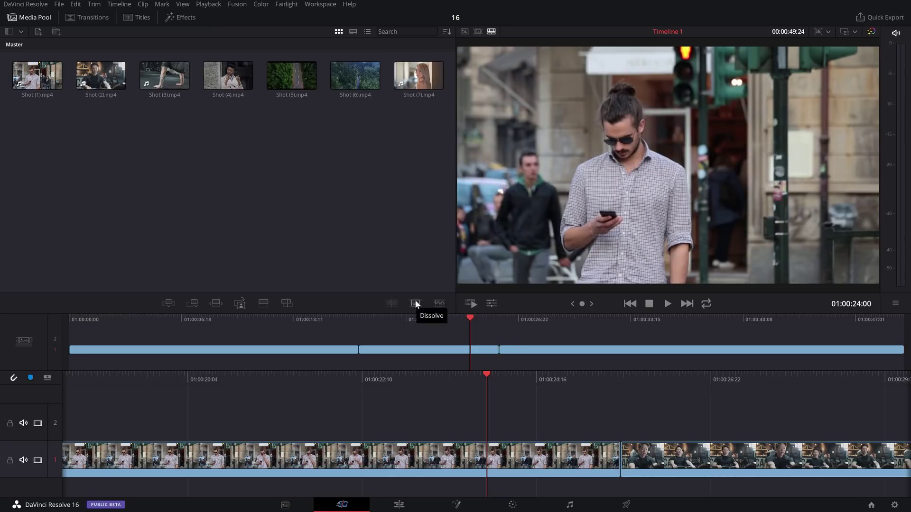
{"action": "left_click", "coordinate": [416, 304]}
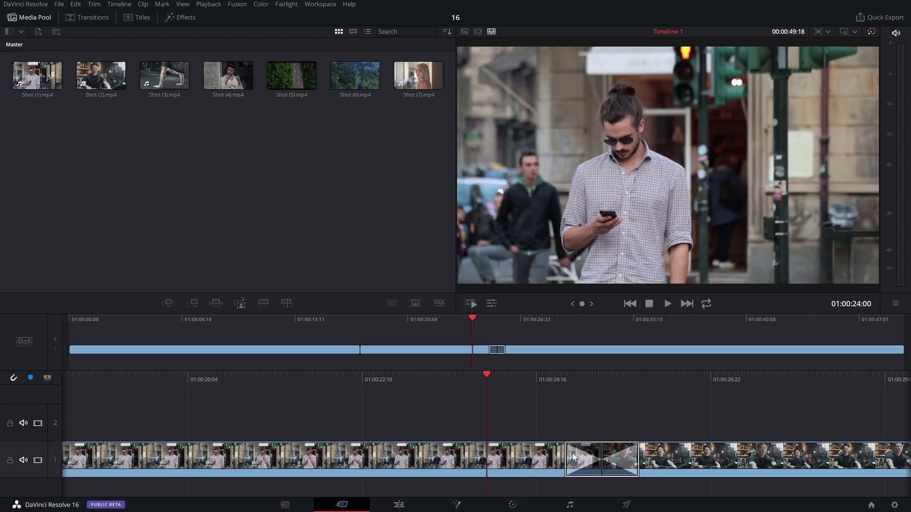
{"action": "left_click", "coordinate": [575, 456]}
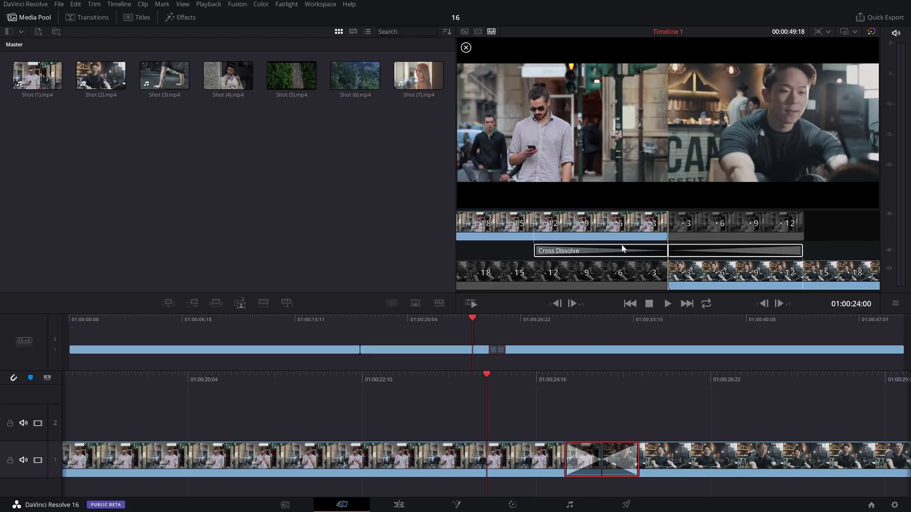
{"action": "left_click_drag", "start_coordinate": [532, 250], "coordinate": [572, 251]}
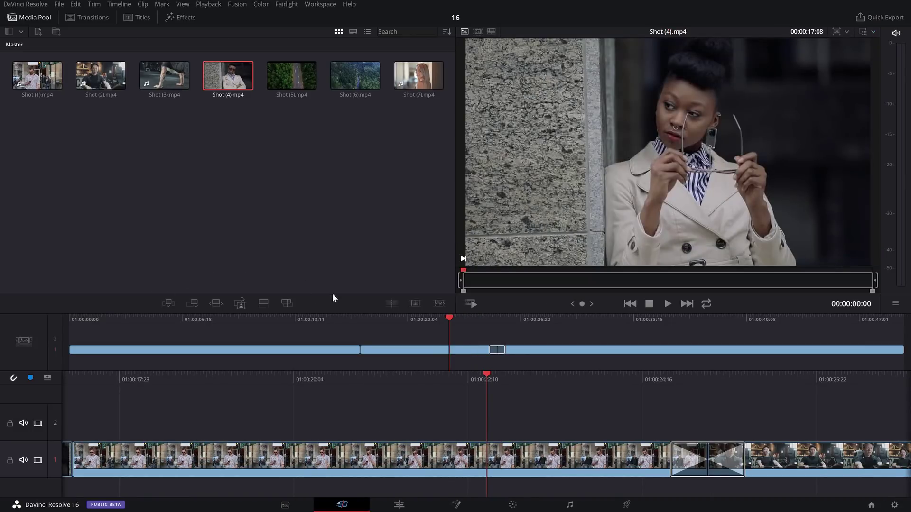
{"action": "left_click", "coordinate": [398, 505]}
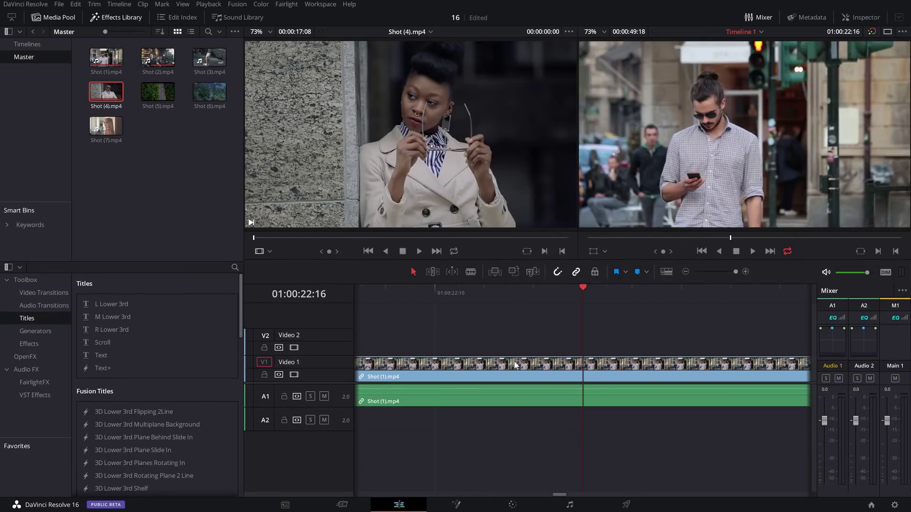
{"action": "left_click", "coordinate": [342, 505]}
{"action": "left_click", "coordinate": [413, 241]}
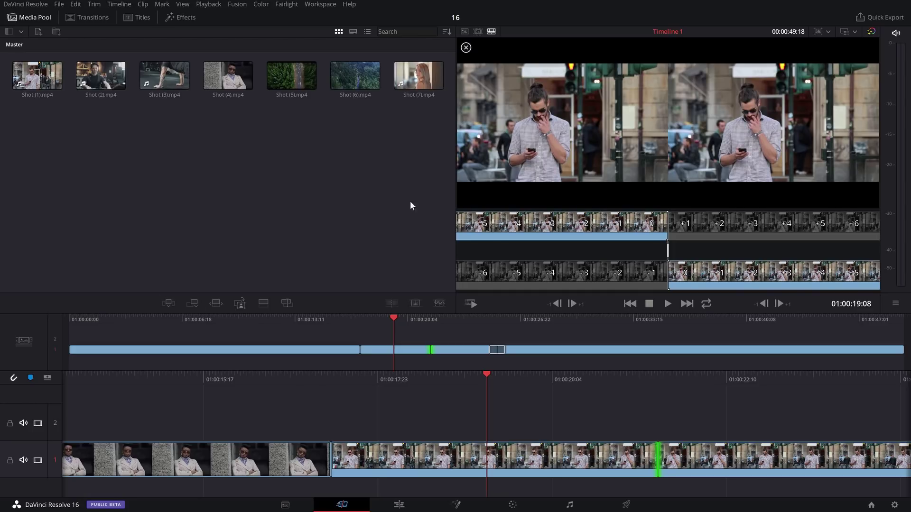
Mark a 00:00:09:28 range in Shot (2).mp4 and append it to the end of Timeline 1.
{"action": "left_click", "coordinate": [465, 48]}
{"action": "left_click", "coordinate": [100, 71]}
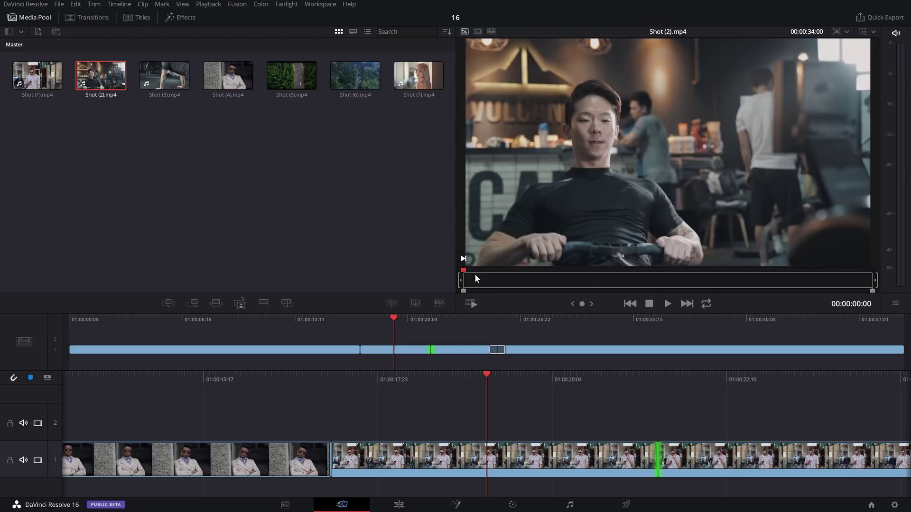
{"action": "left_click_drag", "start_coordinate": [582, 275], "coordinate": [702, 273]}
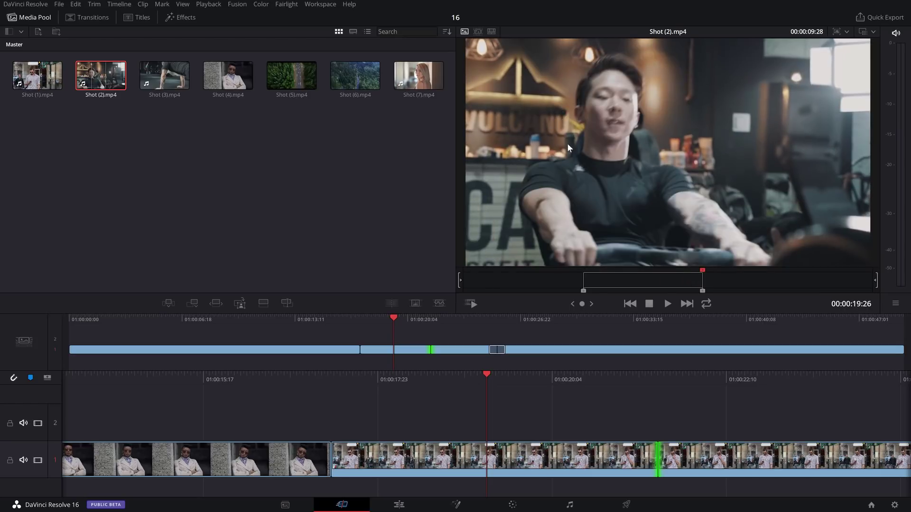
{"action": "left_click_drag", "start_coordinate": [573, 103], "coordinate": [546, 213]}
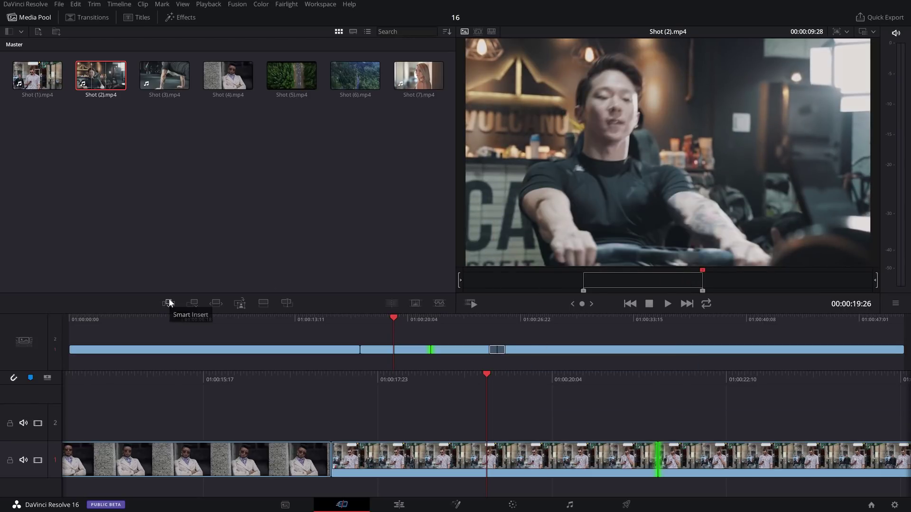
{"action": "left_click", "coordinate": [193, 303]}
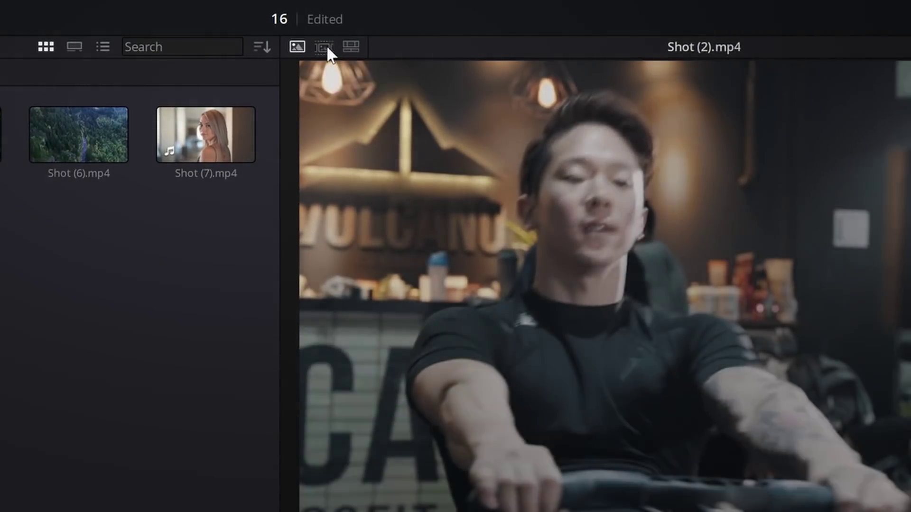
Turn on Source Tape and scrub across the seven Master bin clips, from Shot (7) back to the forest clip.
{"action": "left_click", "coordinate": [326, 46]}
{"action": "left_click_drag", "start_coordinate": [471, 282], "coordinate": [608, 287]}
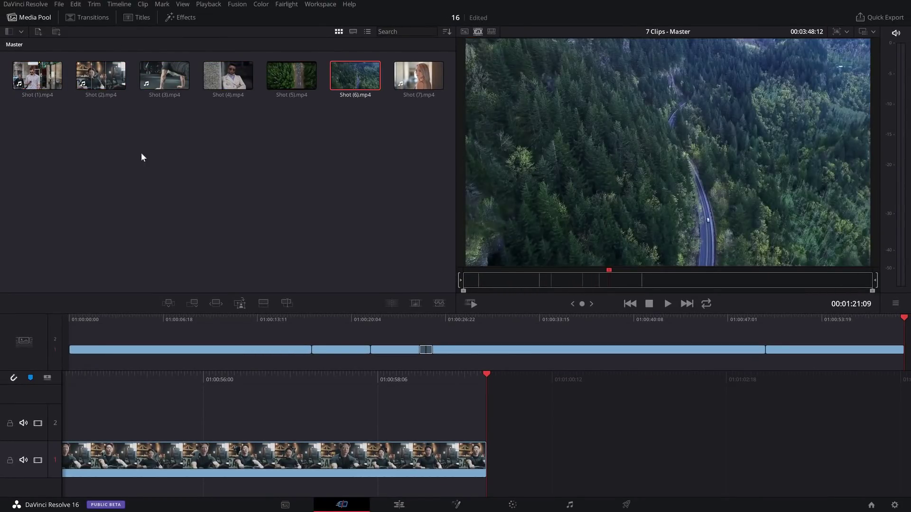
{"action": "left_click_drag", "start_coordinate": [622, 278], "coordinate": [752, 290]}
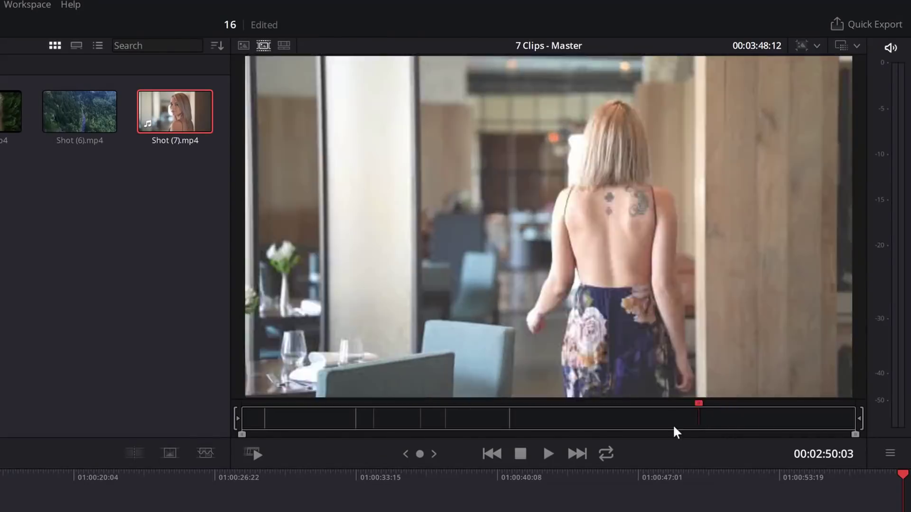
{"action": "left_click_drag", "start_coordinate": [674, 427], "coordinate": [430, 427]}
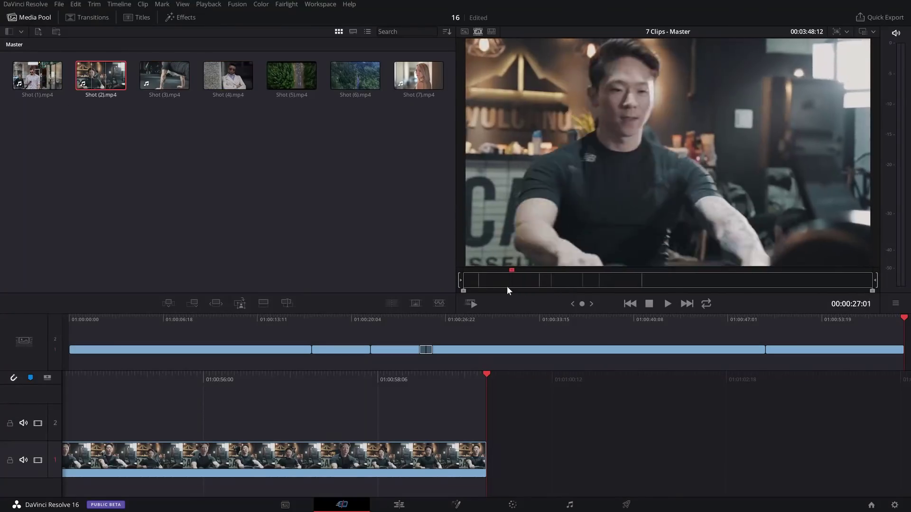
{"action": "mouse_move", "coordinate": [430, 431]}
{"action": "left_mouse_down"}
{"action": "mouse_move", "coordinate": [582, 287]}
{"action": "mouse_move", "coordinate": [818, 281]}
{"action": "mouse_move", "coordinate": [463, 285]}
{"action": "left_mouse_up"}
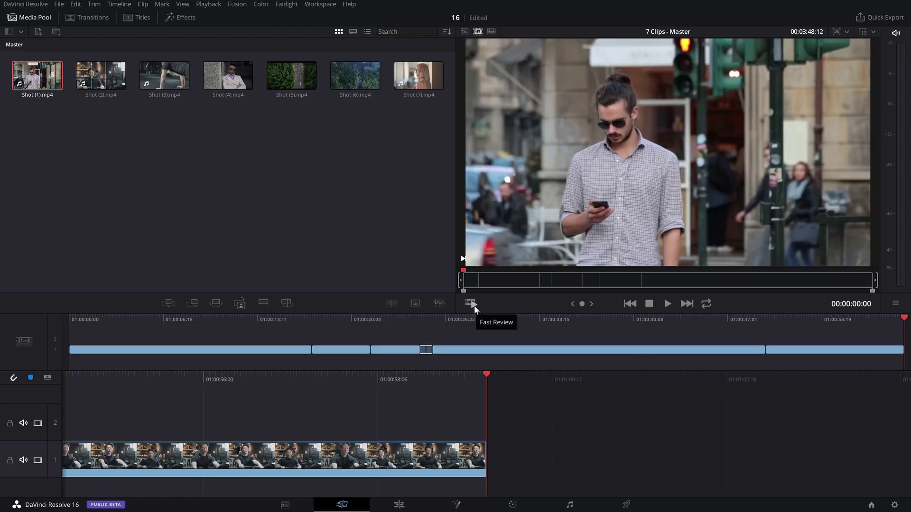
Fast-review the source tape from Shot (3) and Shot (7), stopping on Shot (2).mp4 at 00:00:35:06.
{"action": "mouse_move", "coordinate": [468, 281]}
{"action": "left_mouse_down"}
{"action": "mouse_move", "coordinate": [501, 284]}
{"action": "mouse_move", "coordinate": [464, 284]}
{"action": "left_mouse_up"}
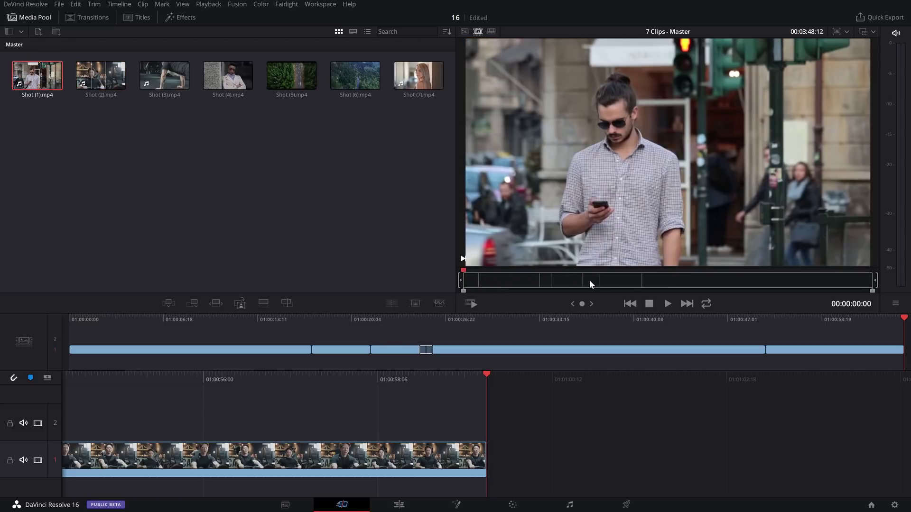
{"action": "left_click", "coordinate": [545, 281]}
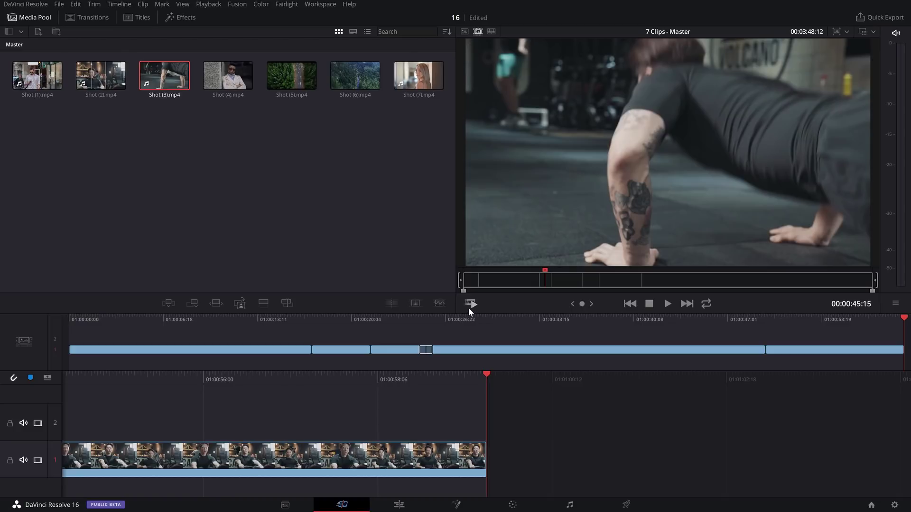
{"action": "left_click", "coordinate": [468, 306]}
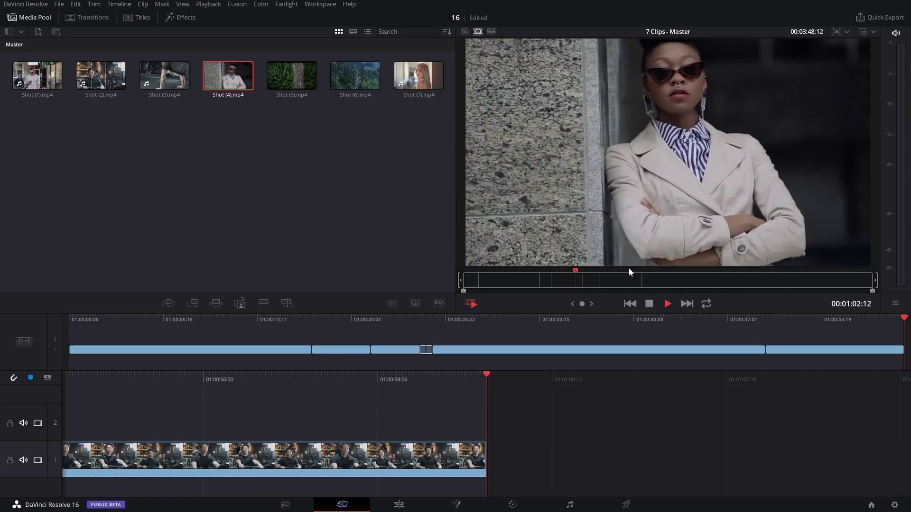
{"action": "left_click", "coordinate": [471, 304]}
{"action": "left_click", "coordinate": [651, 280]}
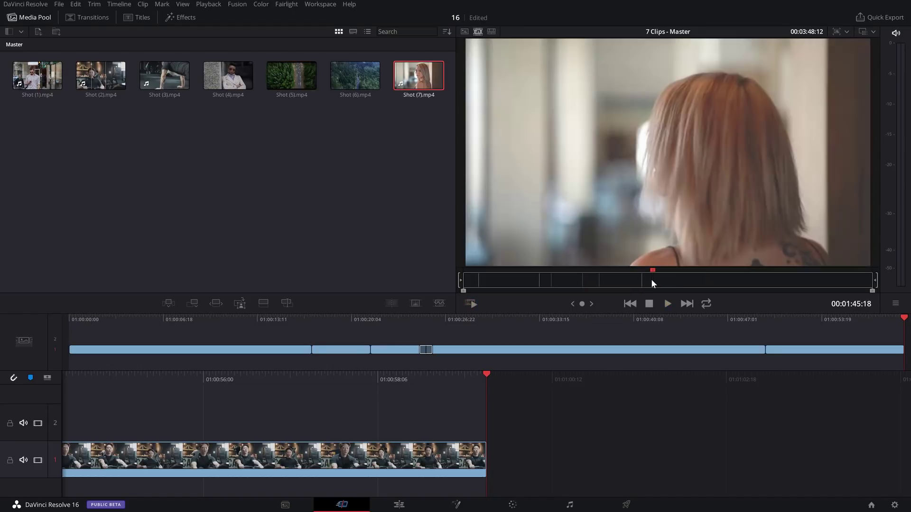
{"action": "left_click", "coordinate": [470, 304]}
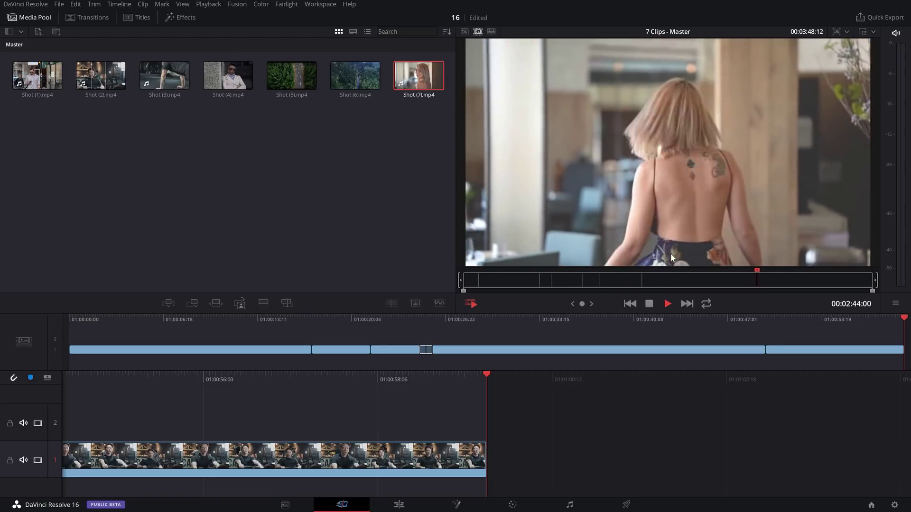
{"action": "left_click", "coordinate": [649, 306]}
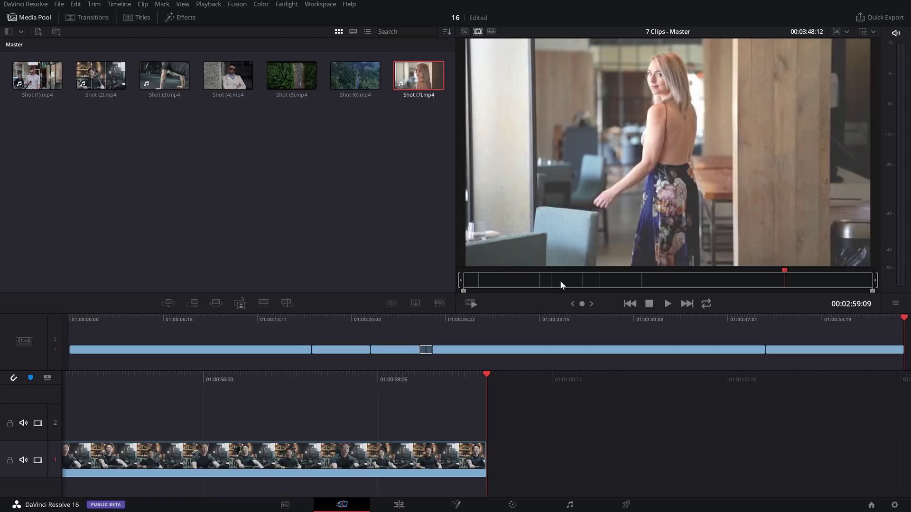
{"action": "left_click", "coordinate": [526, 283]}
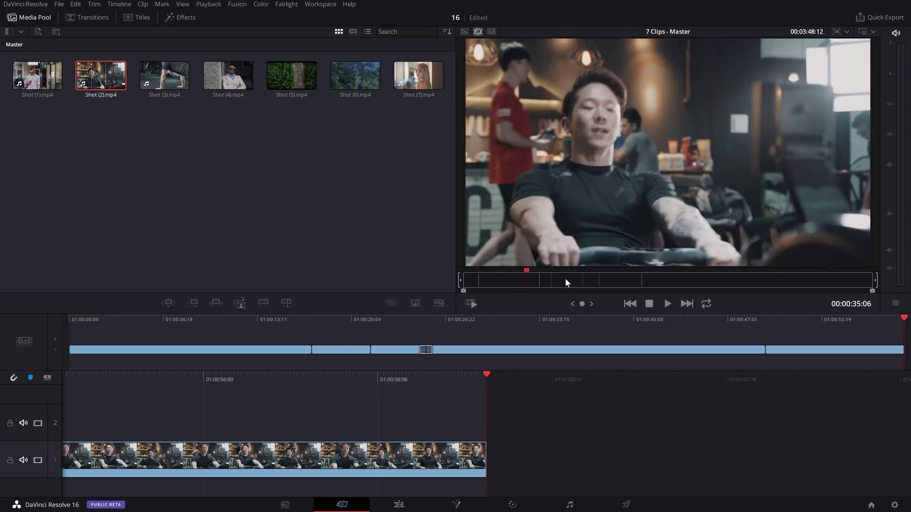
Mark an in point in Shot (2) and an out point in Shot (7), and place that range after the track 1 clip.
{"action": "key", "text": "i"}
{"action": "left_click", "coordinate": [655, 283]}
{"action": "key", "text": "o"}
{"action": "left_click_drag", "start_coordinate": [554, 128], "coordinate": [539, 452]}
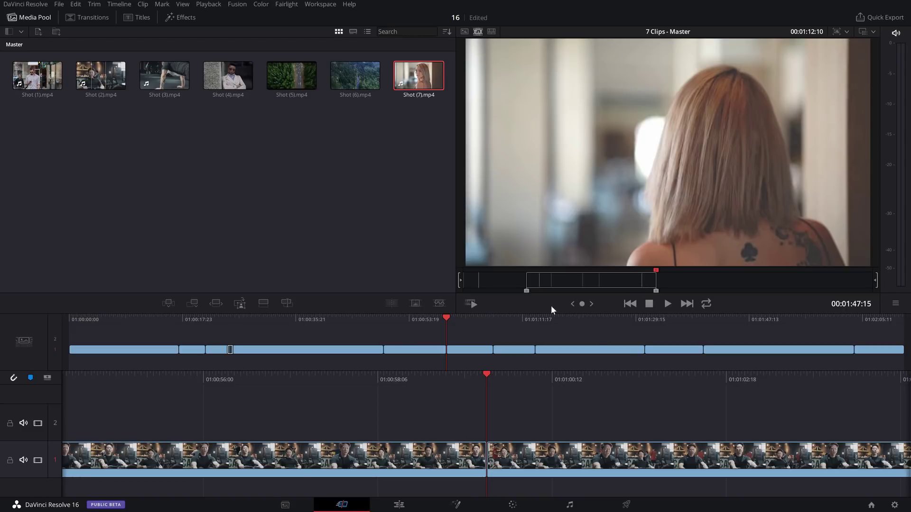
Skim the source tape to preview clips, then close the trim view with Shot (5).mp4 loaded.
{"action": "mouse_move", "coordinate": [592, 280]}
{"action": "left_mouse_down"}
{"action": "mouse_move", "coordinate": [572, 282]}
{"action": "mouse_move", "coordinate": [621, 284]}
{"action": "left_mouse_up"}
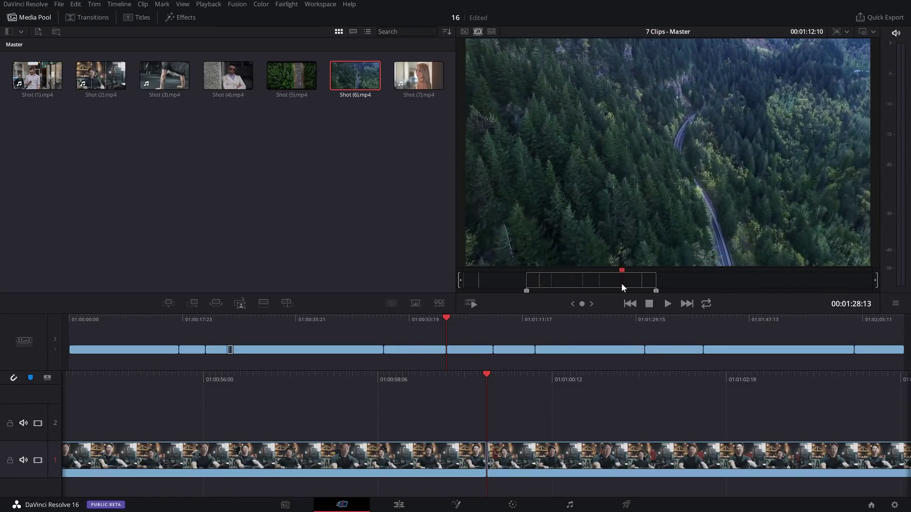
{"action": "left_click_drag", "start_coordinate": [621, 282], "coordinate": [618, 283]}
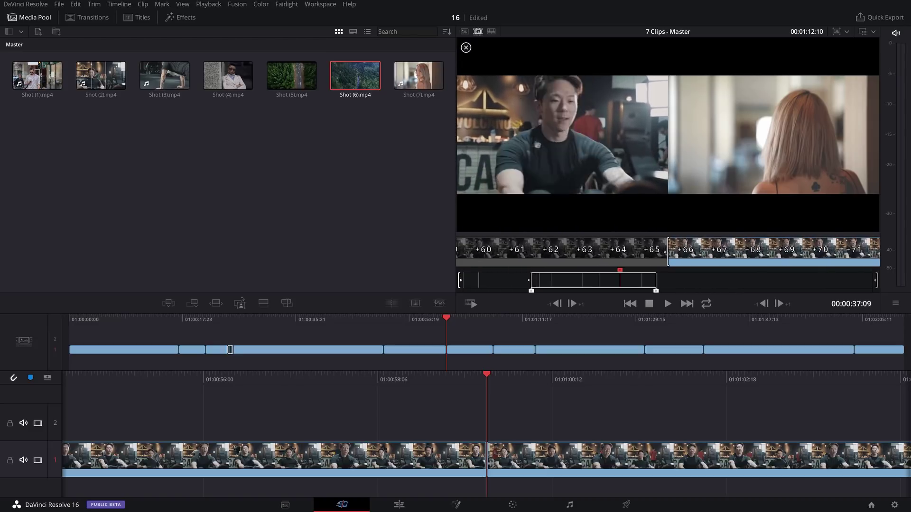
{"action": "key", "text": "Left"}
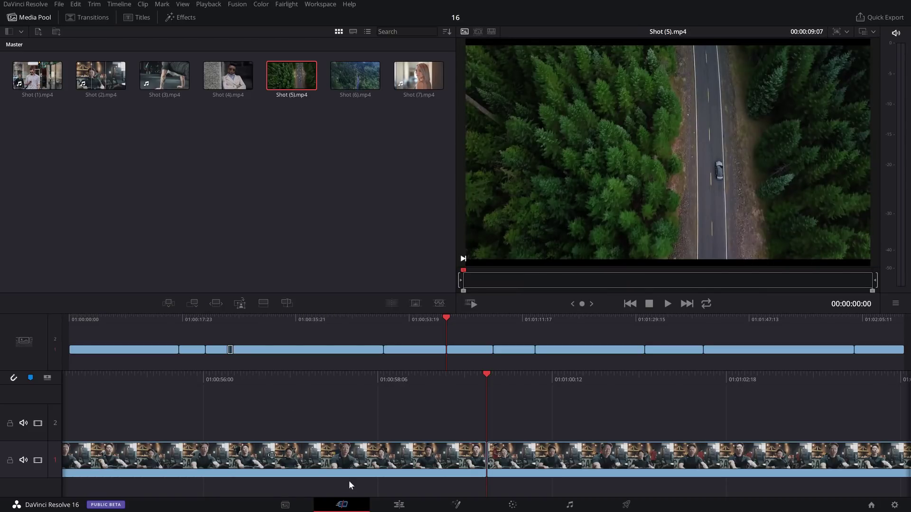
On the Edit page, zoom the timeline out and drop Shot (6).mp4 at the playhead.
{"action": "left_click", "coordinate": [398, 504]}
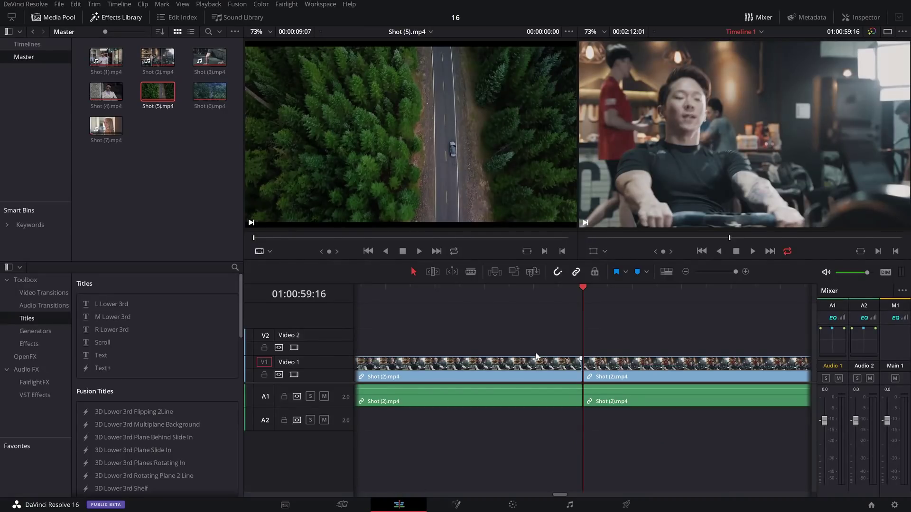
{"action": "left_click_drag", "start_coordinate": [505, 292], "coordinate": [414, 297]}
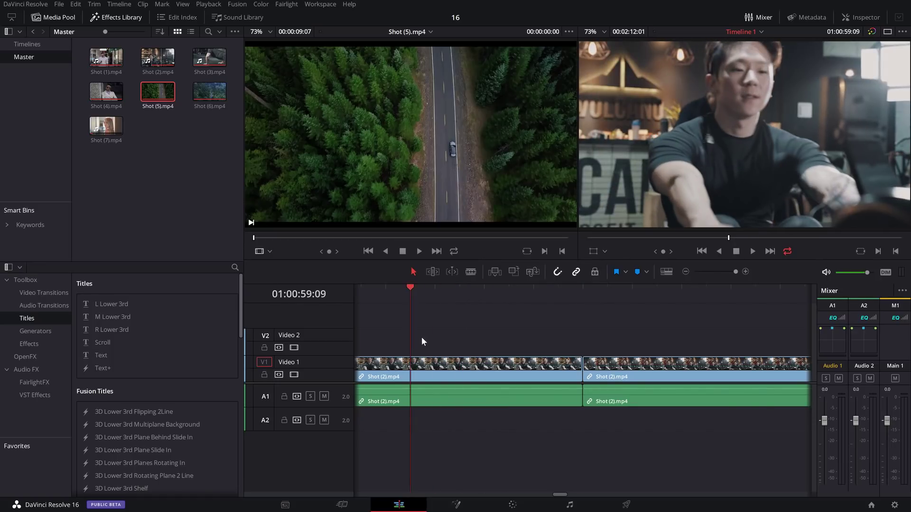
{"action": "left_click_drag", "start_coordinate": [532, 293], "coordinate": [451, 295]}
{"action": "left_click", "coordinate": [685, 272]}
{"action": "left_click", "coordinate": [686, 272]}
{"action": "left_click", "coordinate": [685, 272]}
{"action": "left_click", "coordinate": [569, 289]}
{"action": "left_click_drag", "start_coordinate": [209, 91], "coordinate": [858, 80]}
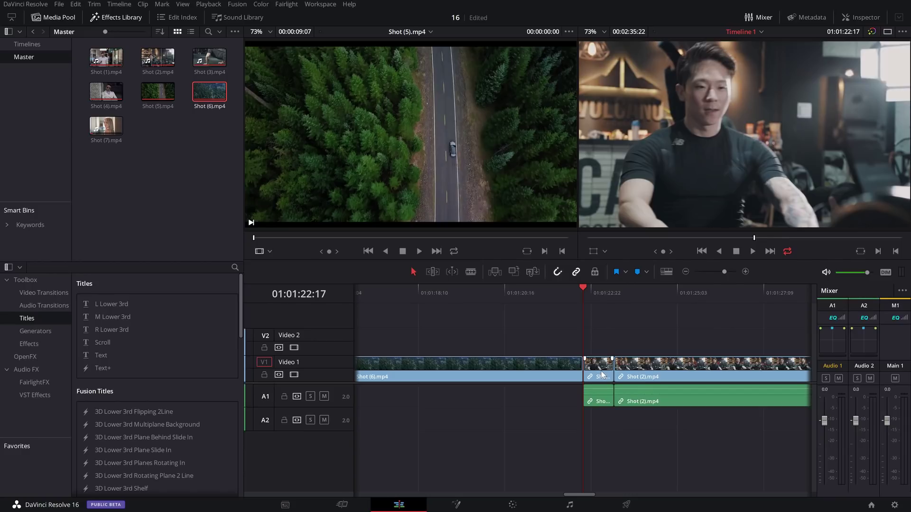
Park the playhead on the cut and insert Shot (5).mp4 there, then fit the timeline to view.
{"action": "key", "text": "ctrl+minus"}
{"action": "left_click", "coordinate": [746, 273]}
{"action": "left_click_drag", "start_coordinate": [623, 287], "coordinate": [641, 289]}
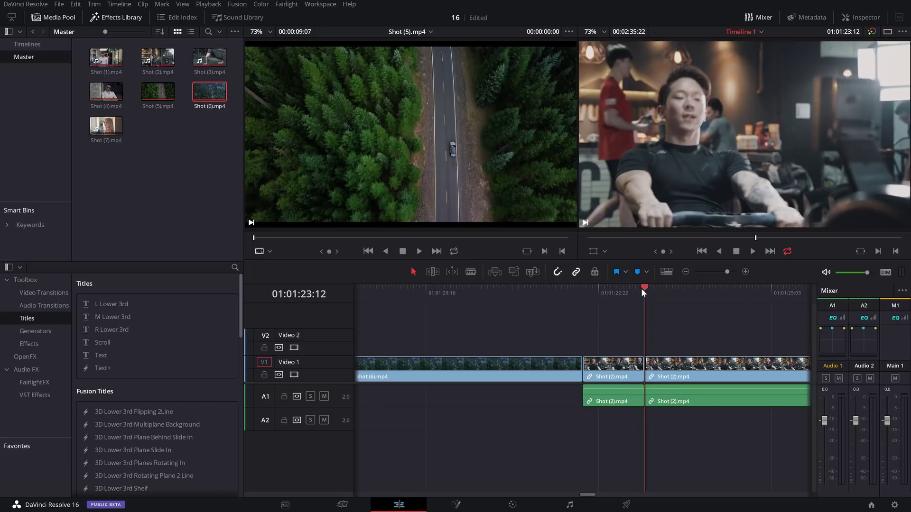
{"action": "key", "text": "Left"}
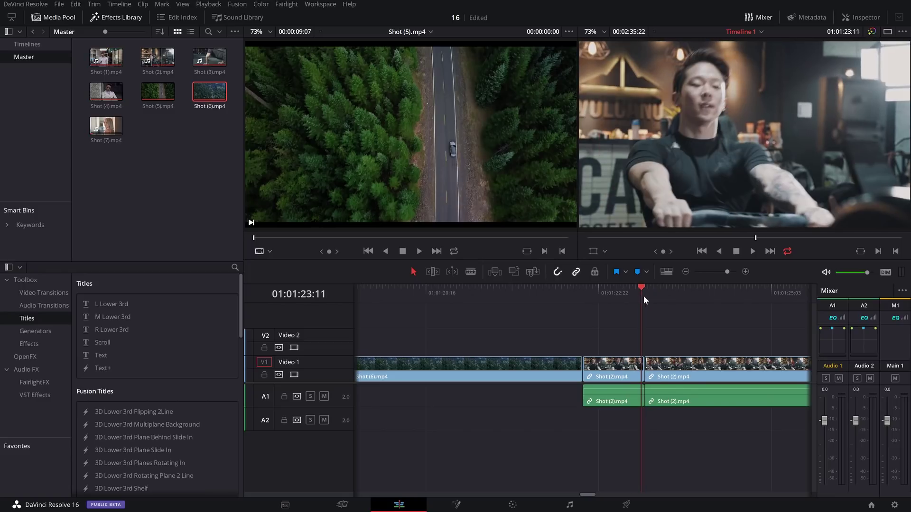
{"action": "left_click_drag", "start_coordinate": [158, 91], "coordinate": [666, 194]}
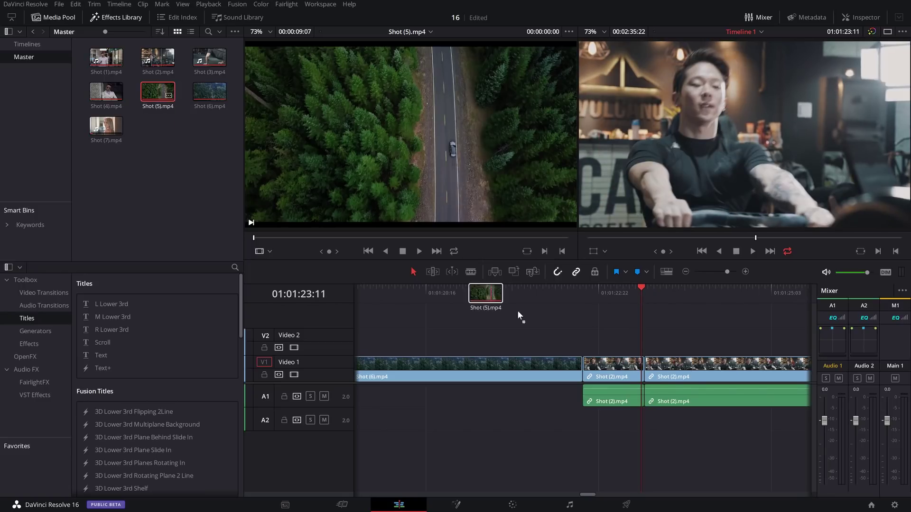
{"action": "left_click_drag", "start_coordinate": [666, 194], "coordinate": [849, 73]}
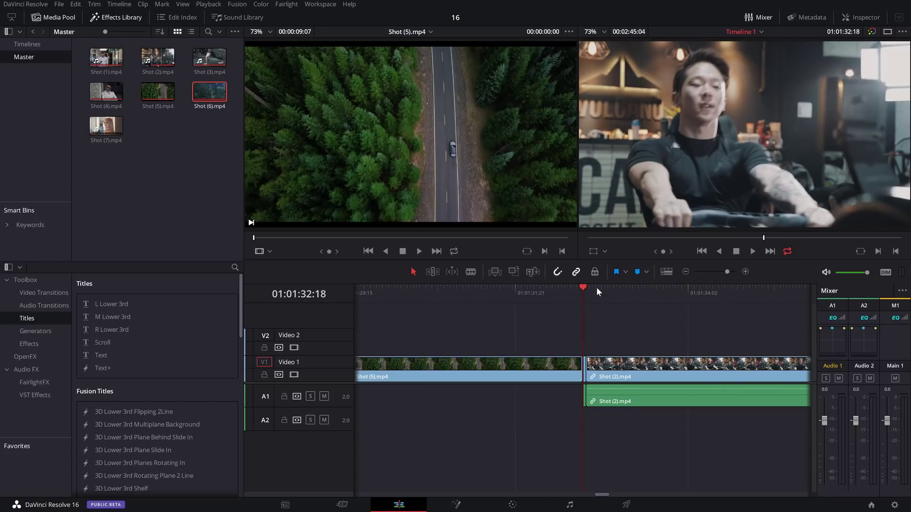
{"action": "left_click_drag", "start_coordinate": [582, 289], "coordinate": [565, 291]}
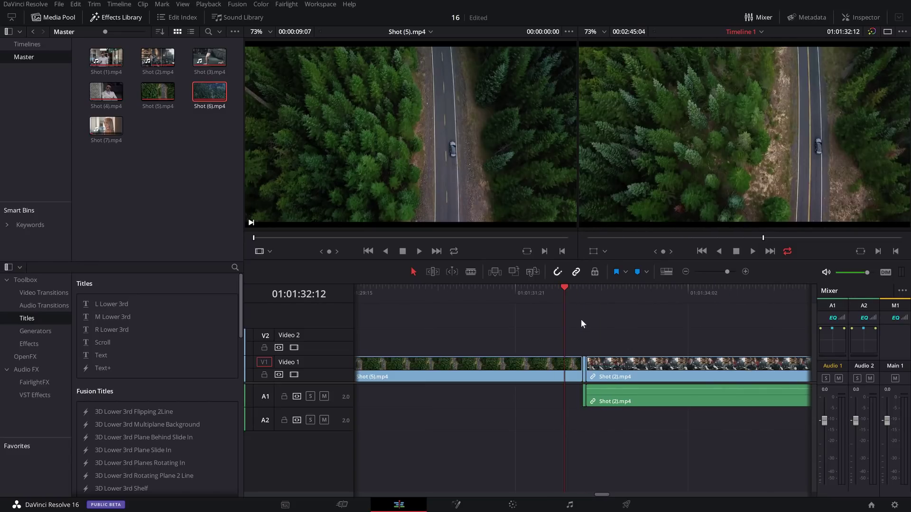
{"action": "key", "text": "shift+z"}
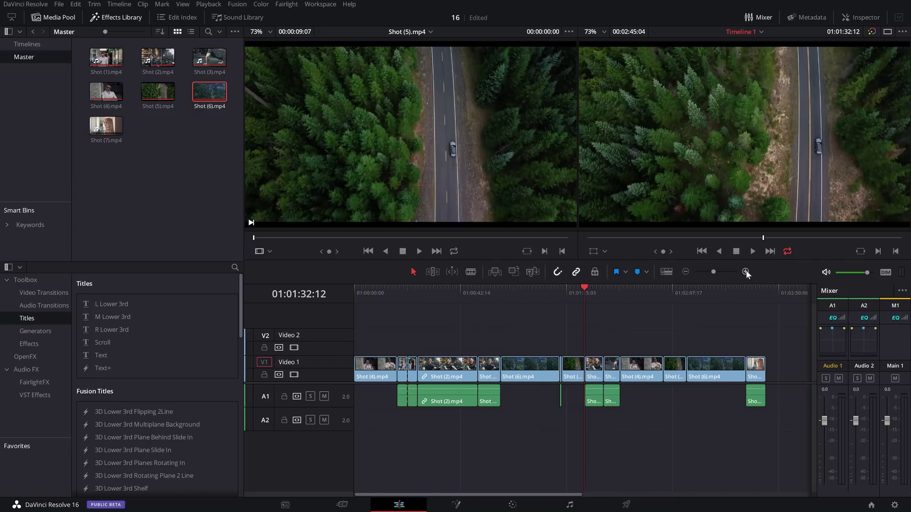
Select the Shot (5).mp4 clip on V1, ripple-delete it, and return to the Cut page.
{"action": "left_click", "coordinate": [746, 272]}
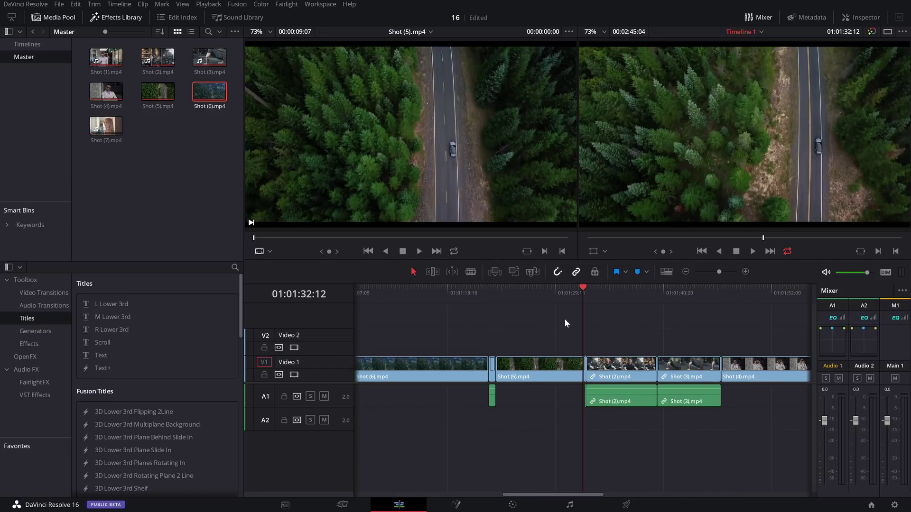
{"action": "left_click", "coordinate": [745, 272]}
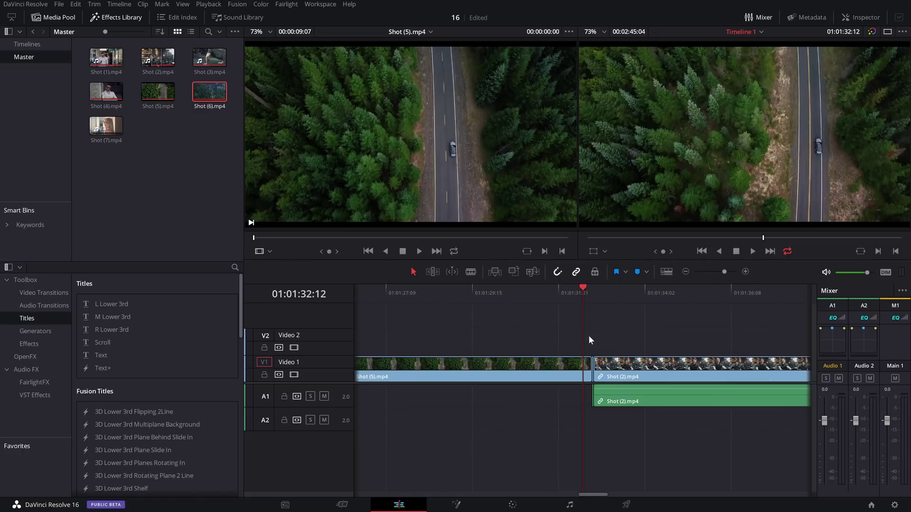
{"action": "left_click_drag", "start_coordinate": [590, 340], "coordinate": [509, 416]}
{"action": "key", "text": "Delete"}
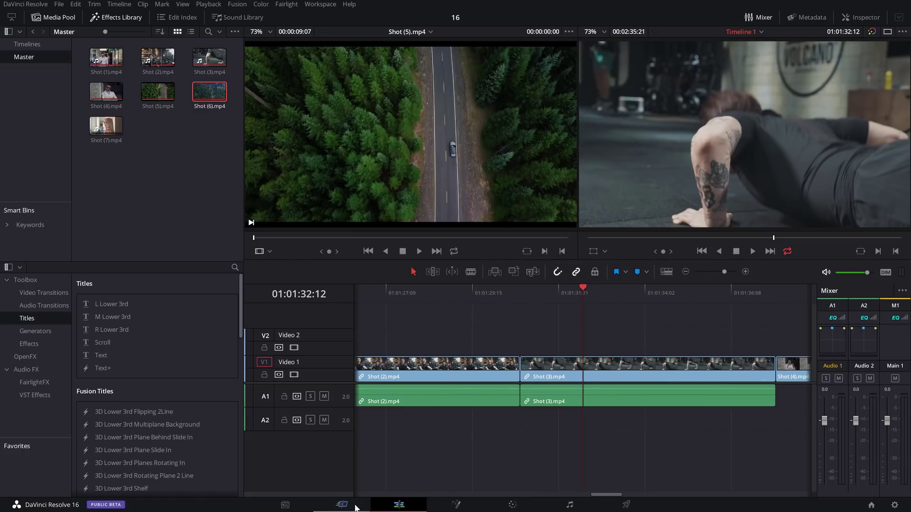
{"action": "left_click", "coordinate": [355, 506]}
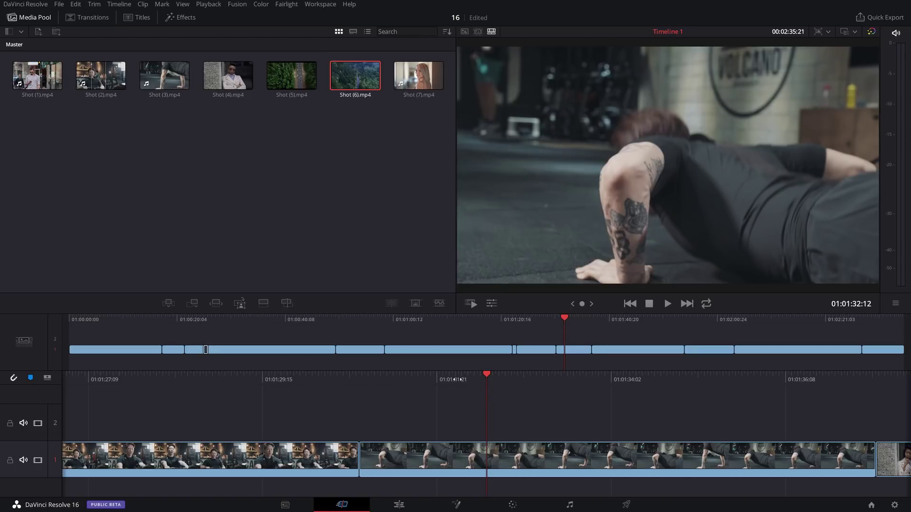
Select the cut between the rowing and push-up clips and Smart Insert Shot (6).mp4 there.
{"action": "left_click_drag", "start_coordinate": [495, 385], "coordinate": [517, 380]}
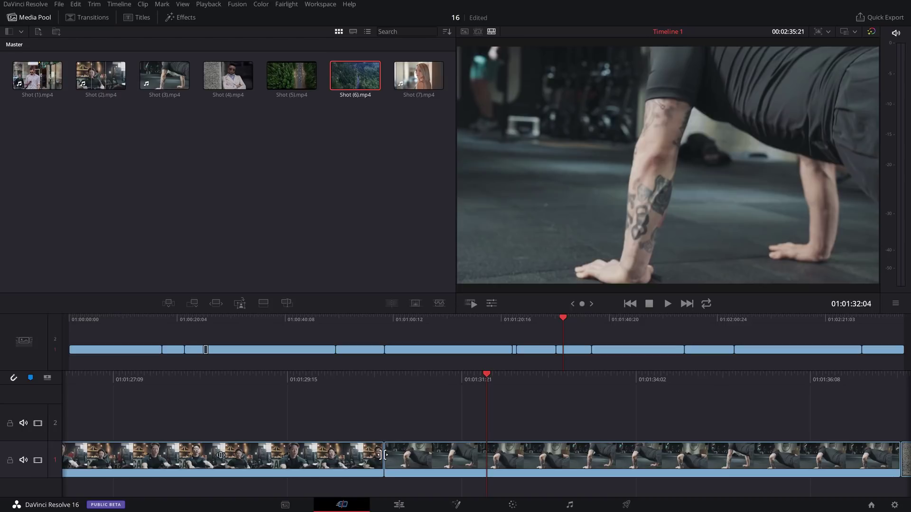
{"action": "left_click", "coordinate": [388, 458]}
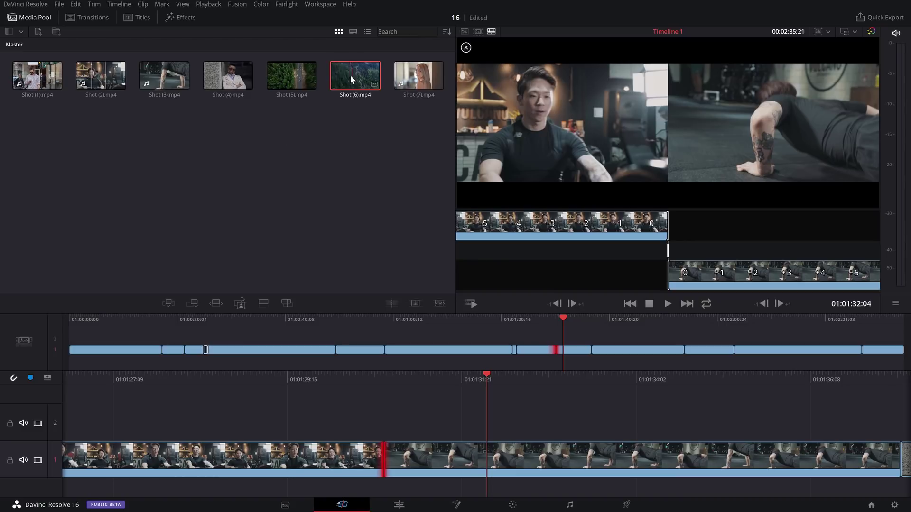
{"action": "left_click", "coordinate": [167, 305]}
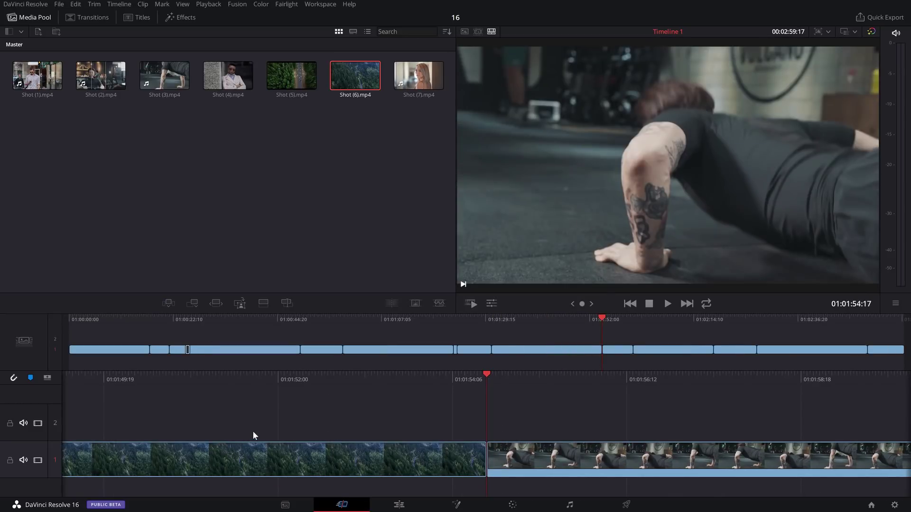
{"action": "mouse_move", "coordinate": [600, 319]}
{"action": "left_mouse_down"}
{"action": "mouse_move", "coordinate": [487, 325]}
{"action": "mouse_move", "coordinate": [578, 324]}
{"action": "left_mouse_up"}
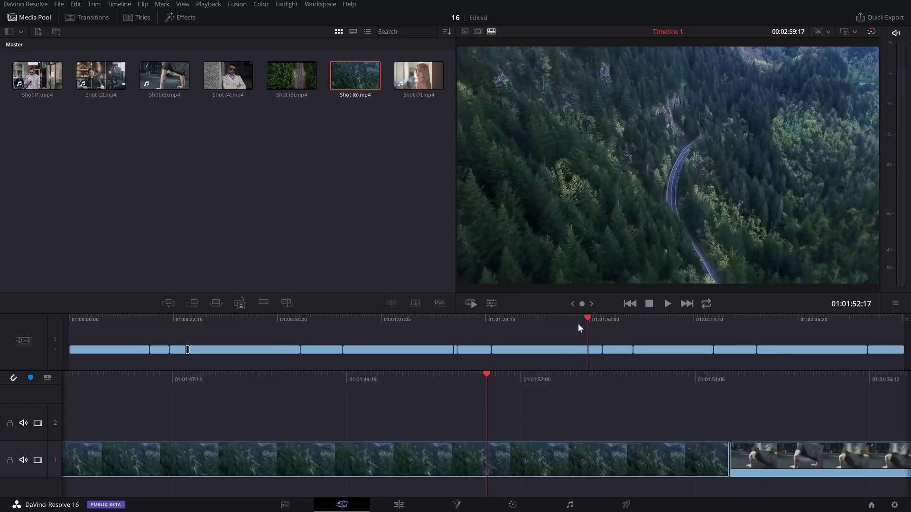
Append Shot (6).mp4 and then Shot (5).mp4 to the end of the timeline.
{"action": "left_click", "coordinate": [188, 305]}
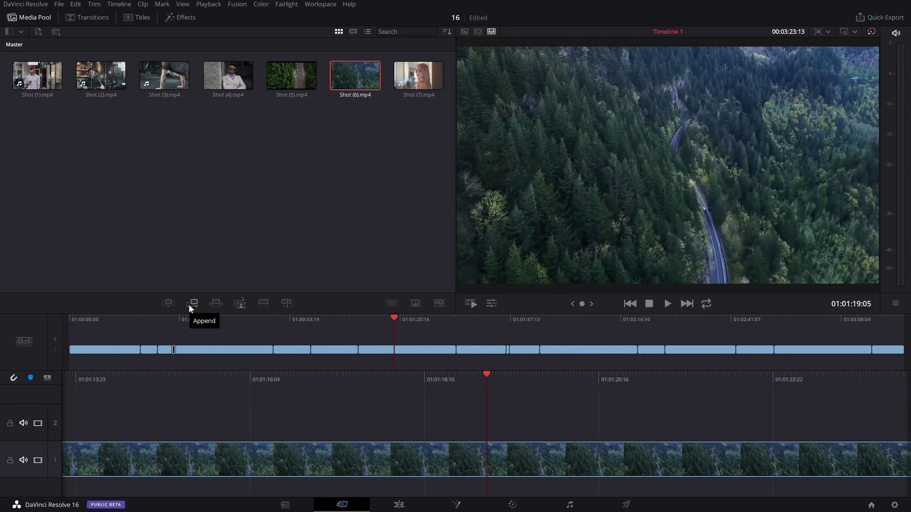
{"action": "left_click", "coordinate": [268, 88]}
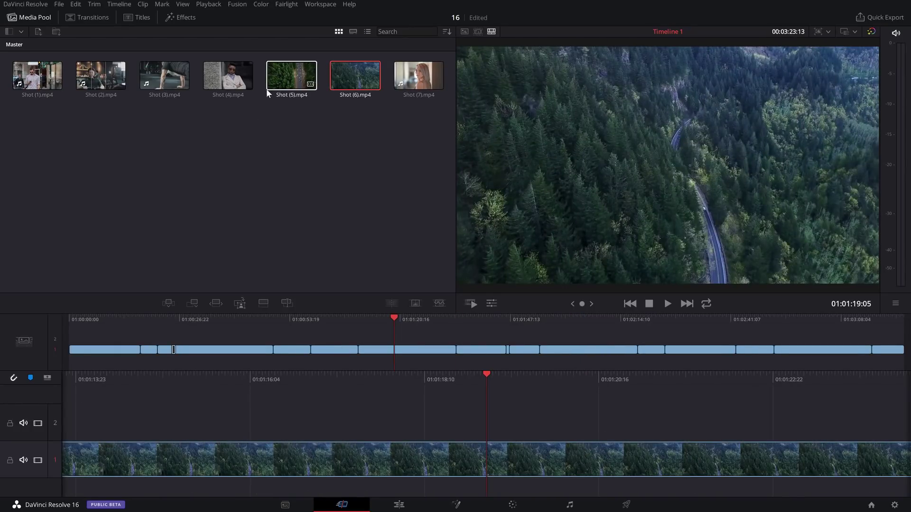
{"action": "left_click", "coordinate": [194, 303]}
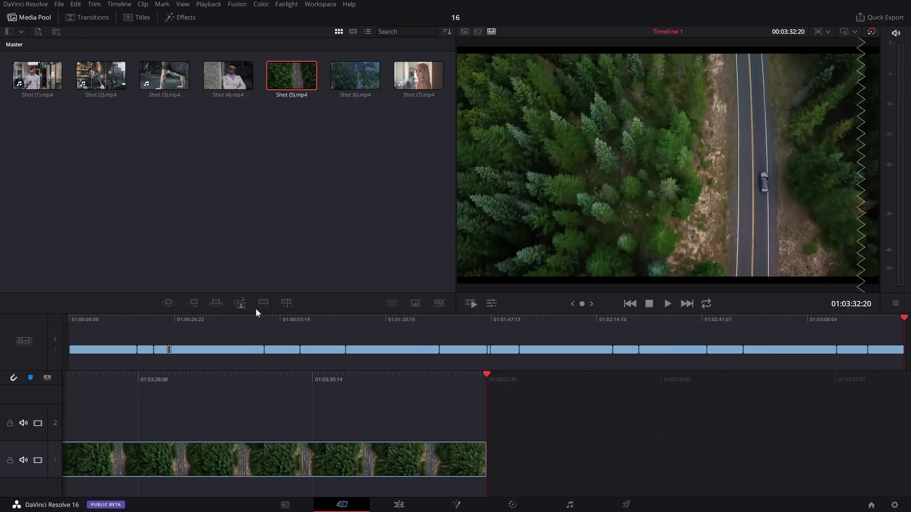
Replace the push-up clip with Shot (4).mp4 using Ripple Overwrite.
{"action": "left_click", "coordinate": [625, 350]}
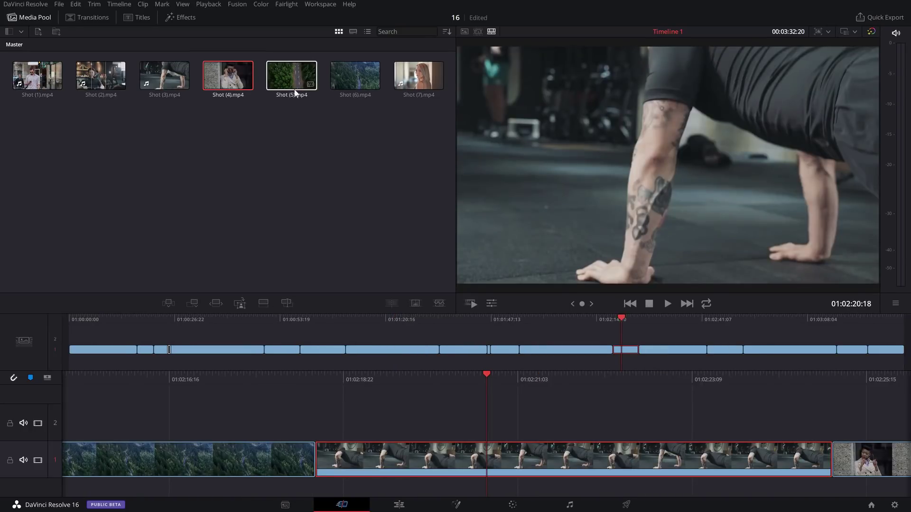
{"action": "left_click", "coordinate": [217, 304]}
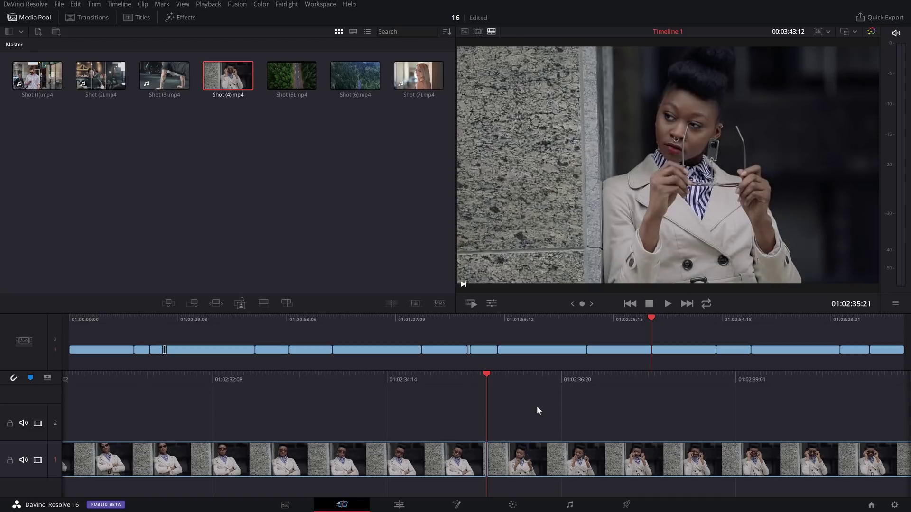
{"action": "left_click_drag", "start_coordinate": [537, 378], "coordinate": [443, 378]}
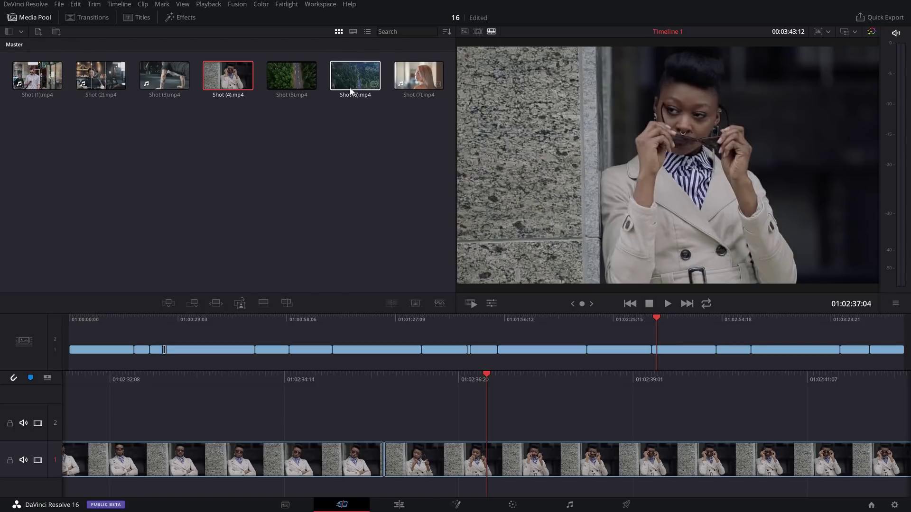
Remove a stray Shot (6) from track 2 and place Shot (5) as a close-up over the interview.
{"action": "left_click_drag", "start_coordinate": [343, 75], "coordinate": [522, 412]}
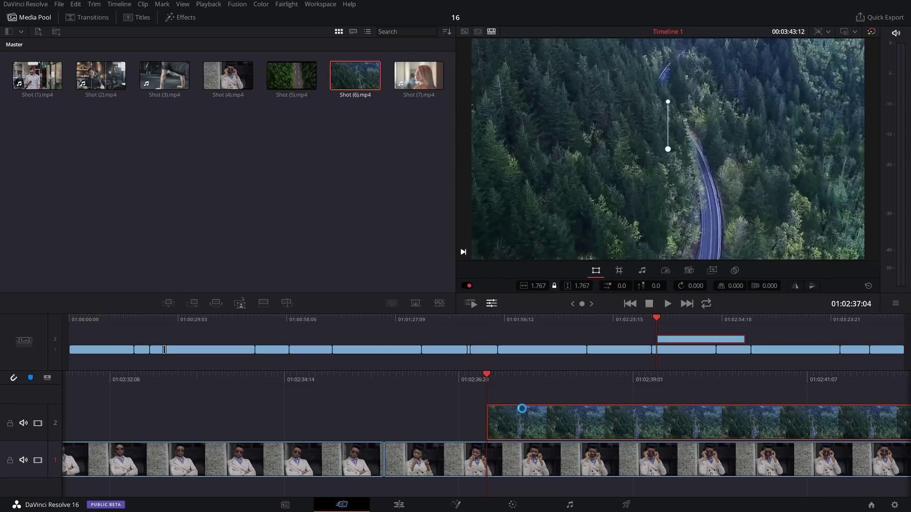
{"action": "key", "text": "Delete"}
{"action": "left_click", "coordinate": [302, 85]}
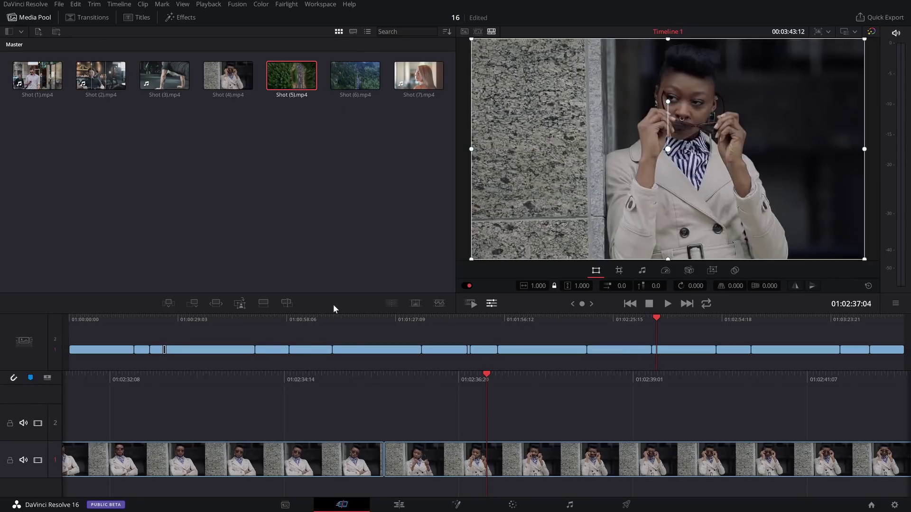
{"action": "left_click", "coordinate": [239, 303]}
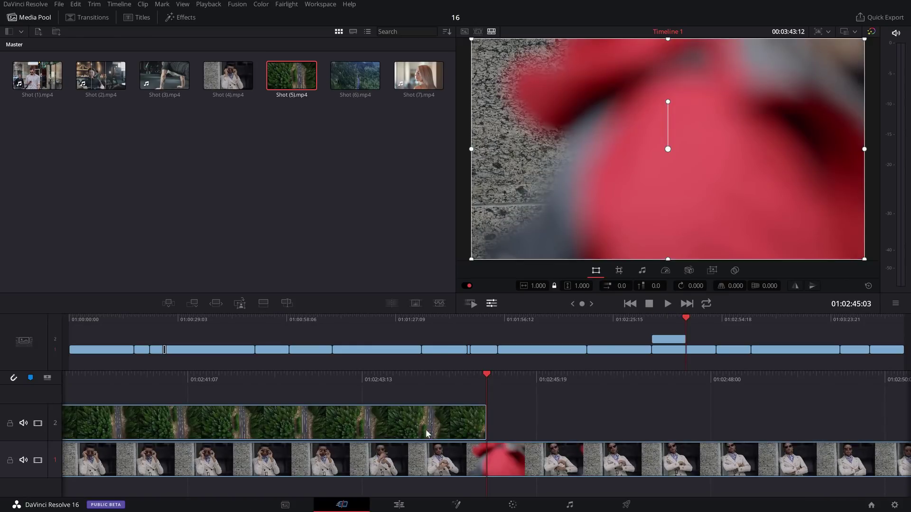
{"action": "left_click_drag", "start_coordinate": [375, 396], "coordinate": [614, 412]}
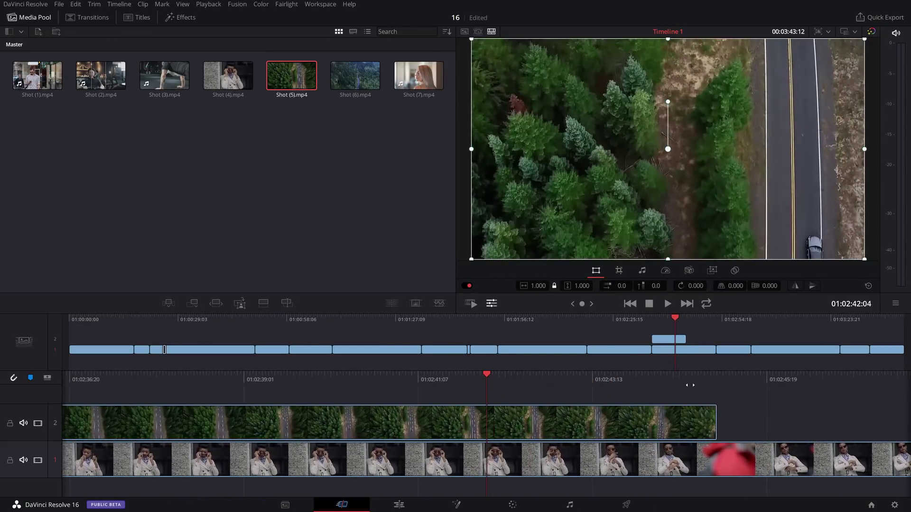
Transform the Shot 5 overlay: zoom 1.28, Position X -36, rotation -0.9.
{"action": "left_click", "coordinate": [554, 423]}
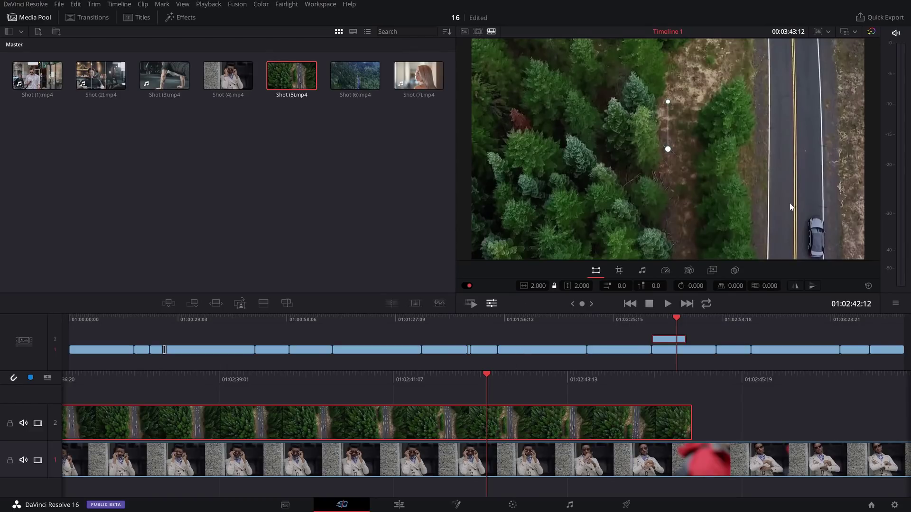
{"action": "left_click", "coordinate": [491, 306]}
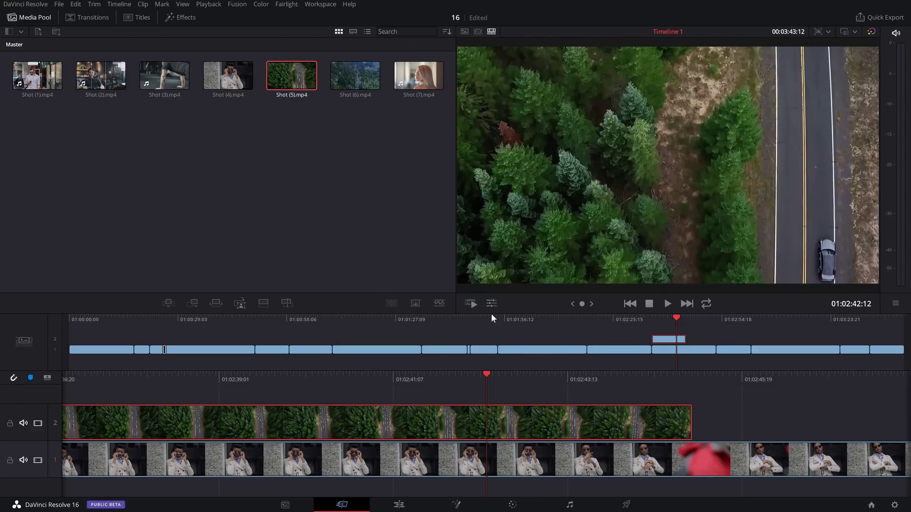
{"action": "left_click", "coordinate": [491, 306]}
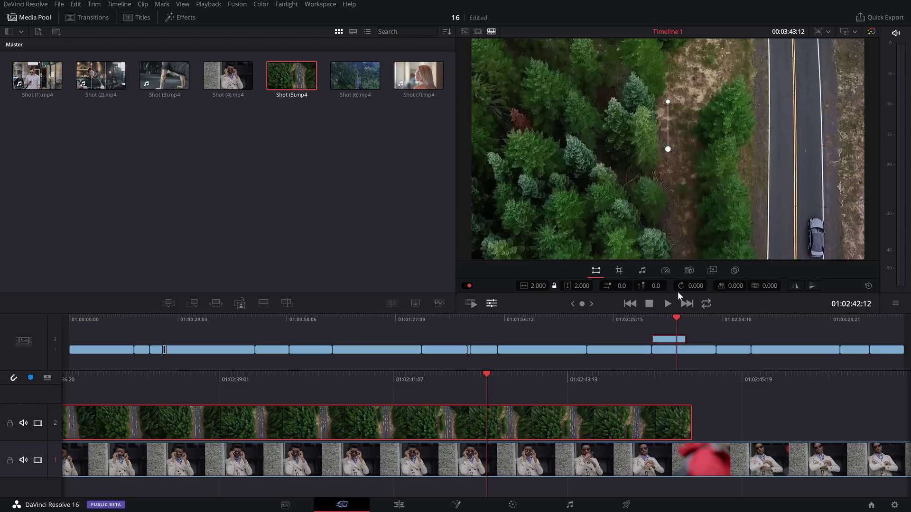
{"action": "left_click_drag", "start_coordinate": [540, 287], "coordinate": [600, 285]}
{"action": "left_click_drag", "start_coordinate": [690, 286], "coordinate": [678, 285]}
{"action": "left_click", "coordinate": [619, 271]}
{"action": "left_click_drag", "start_coordinate": [600, 286], "coordinate": [629, 284]}
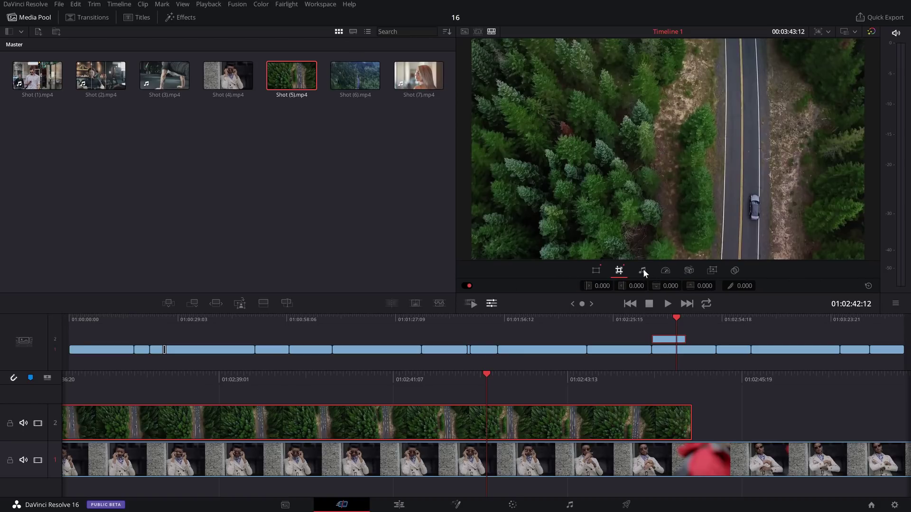
{"action": "left_click", "coordinate": [665, 271]}
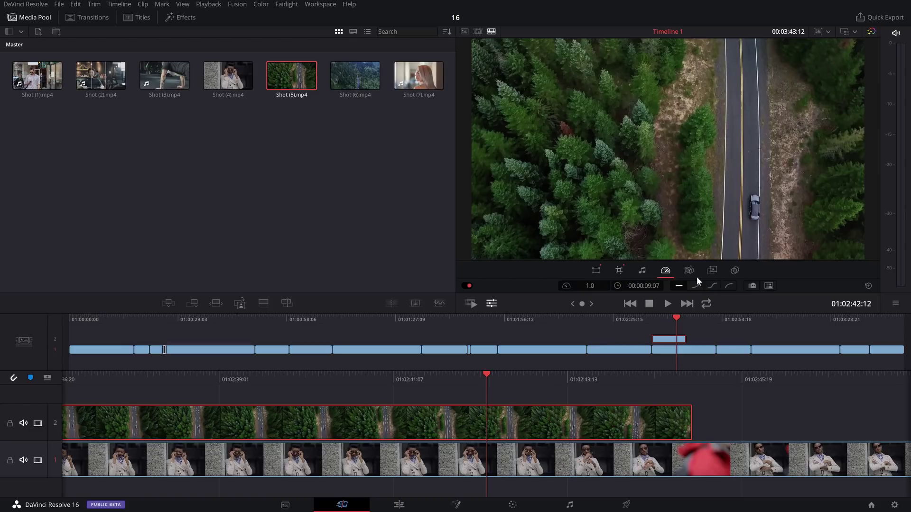
{"action": "left_click", "coordinate": [692, 273]}
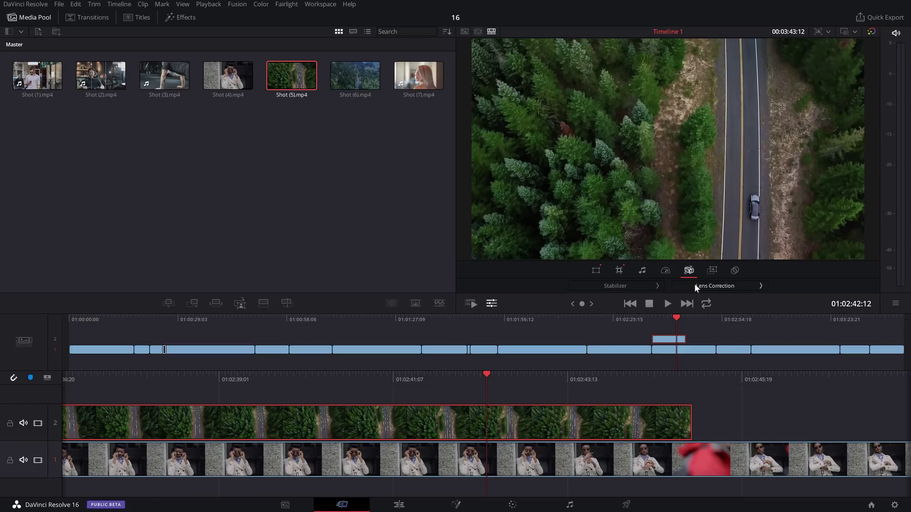
{"action": "key", "text": "shift+4"}
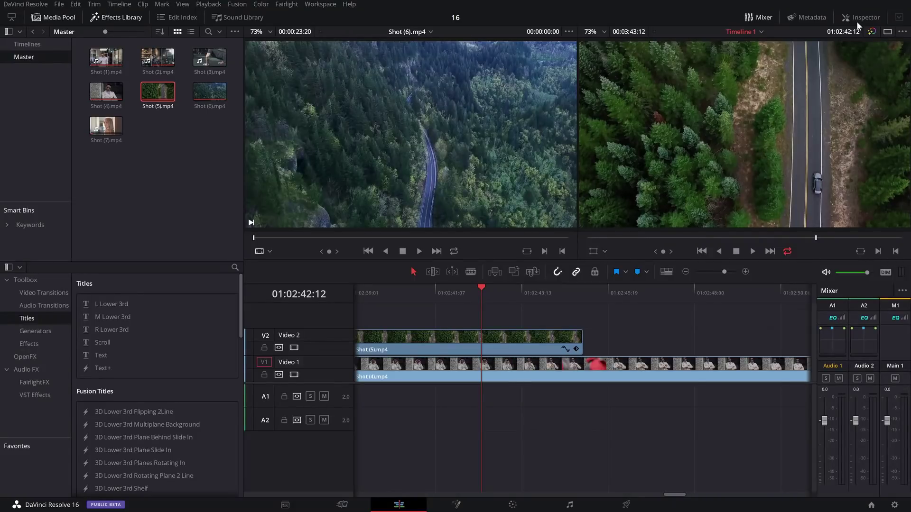
{"action": "left_click", "coordinate": [856, 20]}
{"action": "left_click", "coordinate": [342, 505]}
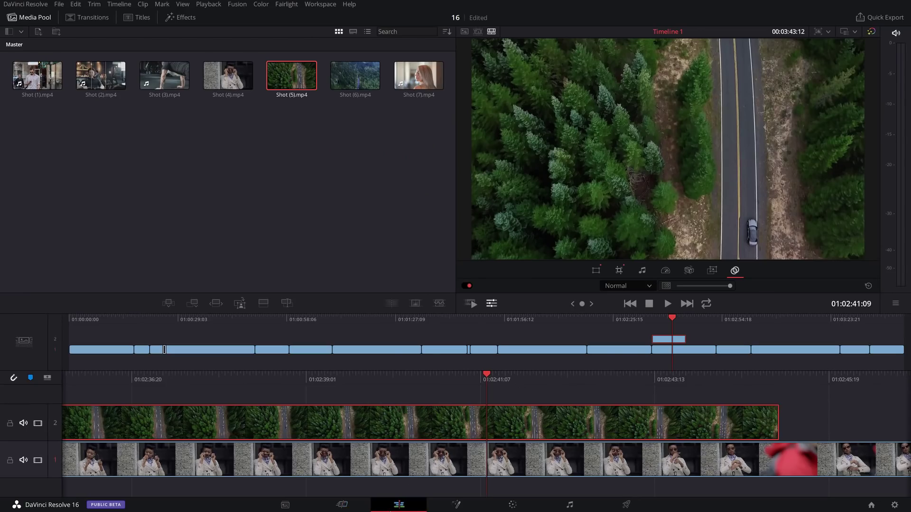
{"action": "left_click", "coordinate": [398, 505]}
{"action": "scroll", "coordinate": [663, 409], "scroll_direction": "up", "scroll_amount": 5}
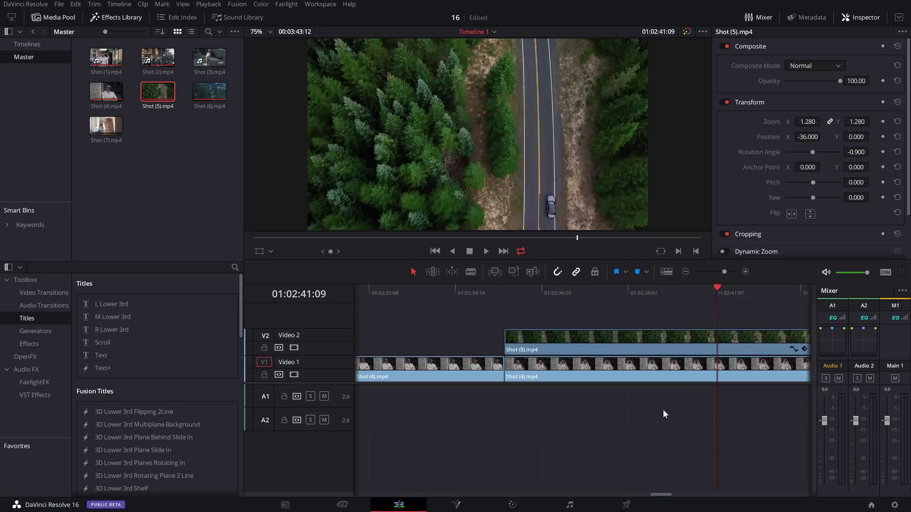
{"action": "left_click", "coordinate": [686, 271]}
{"action": "left_click", "coordinate": [686, 271]}
{"action": "left_click", "coordinate": [686, 271]}
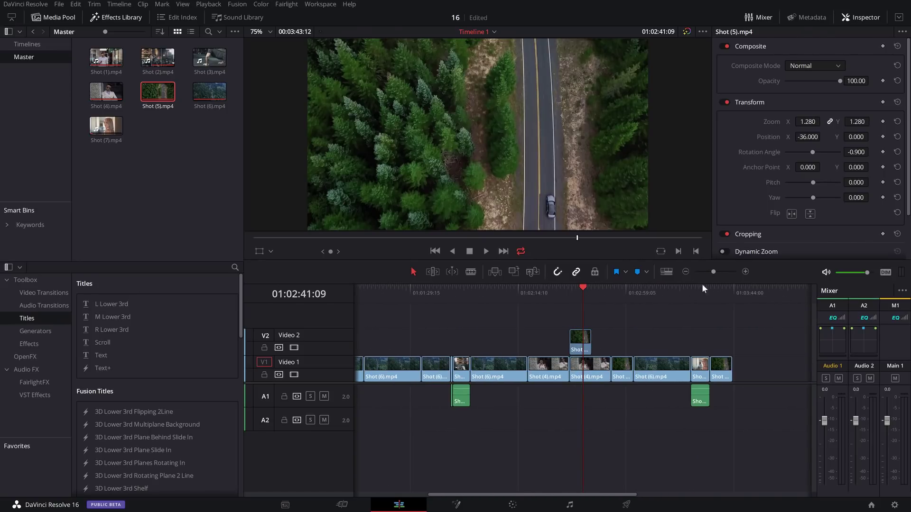
{"action": "key", "text": "shift+3"}
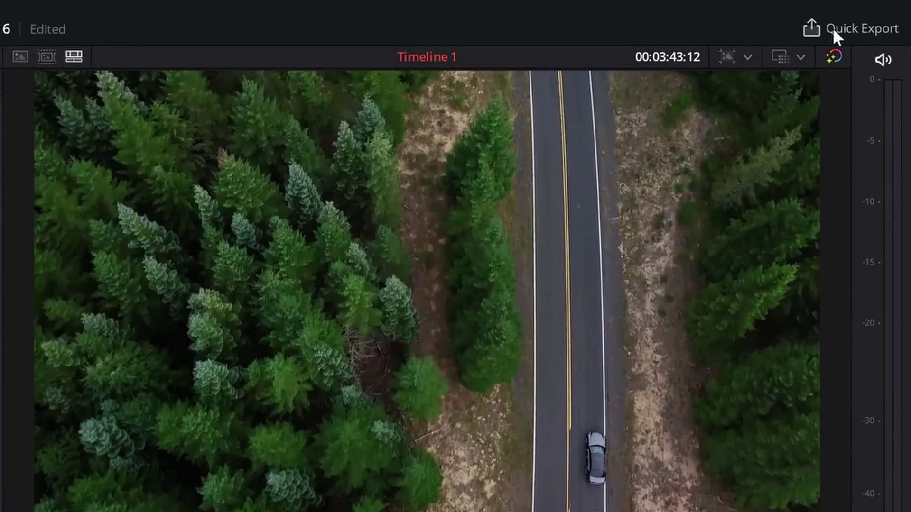
Open Quick Export and switch the publishing destination from YouTube to Vimeo.
{"action": "left_click", "coordinate": [833, 29]}
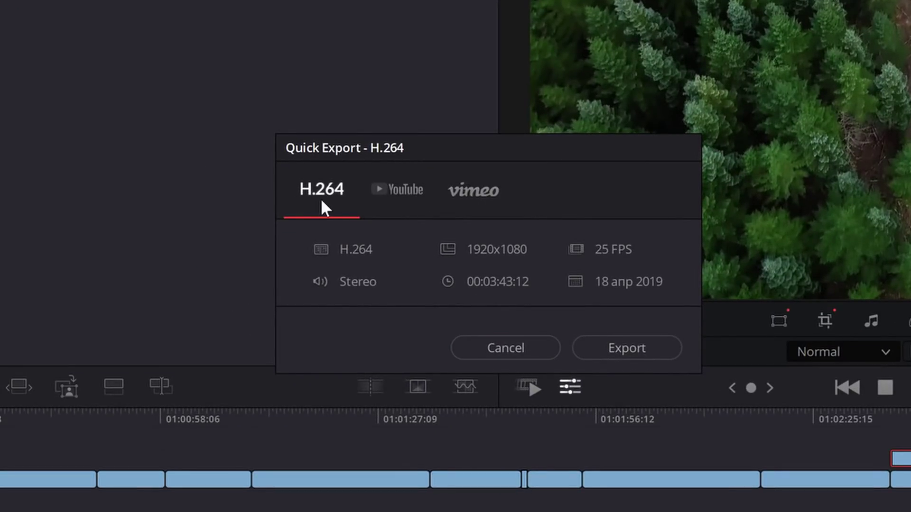
{"action": "left_click", "coordinate": [379, 199]}
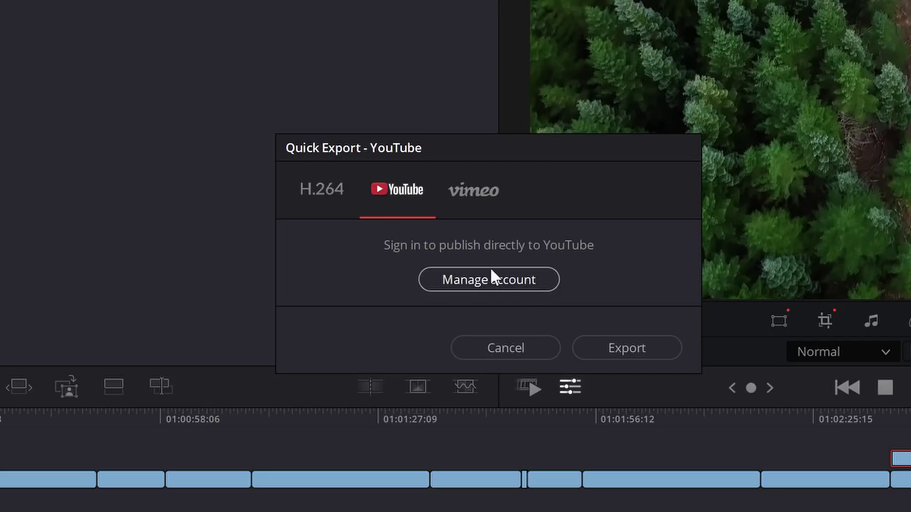
{"action": "left_click", "coordinate": [473, 190]}
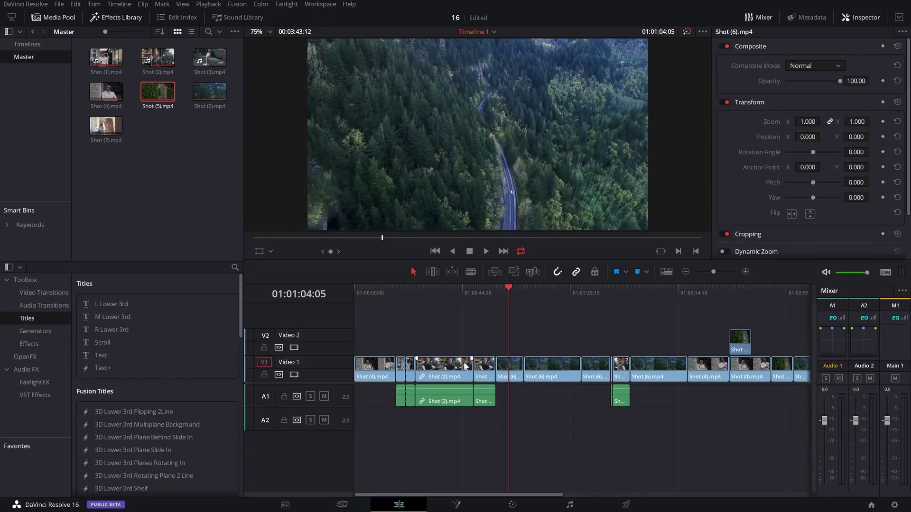
{"action": "left_click_drag", "start_coordinate": [522, 308], "coordinate": [539, 308]}
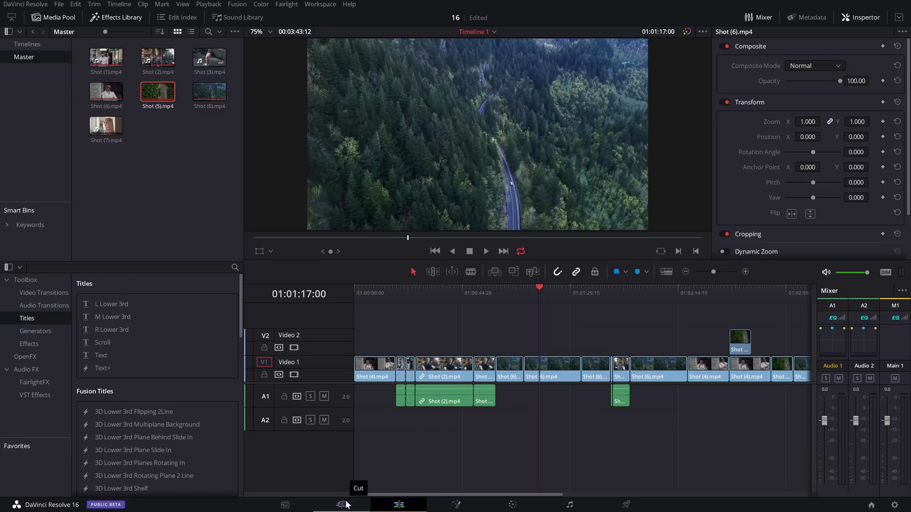
On the Cut page, pick Shot (1), enable Source Tape view, and start playback.
{"action": "left_click", "coordinate": [342, 504]}
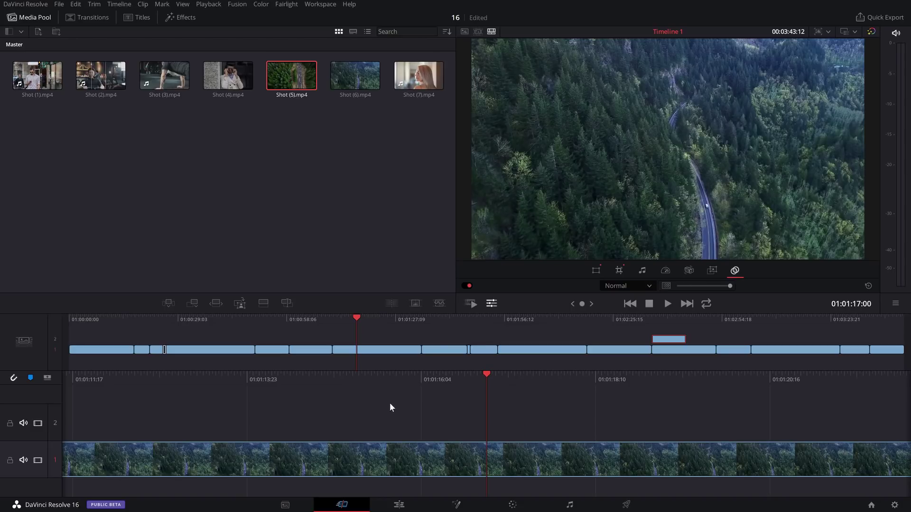
{"action": "left_click", "coordinate": [165, 76]}
{"action": "left_click", "coordinate": [46, 85]}
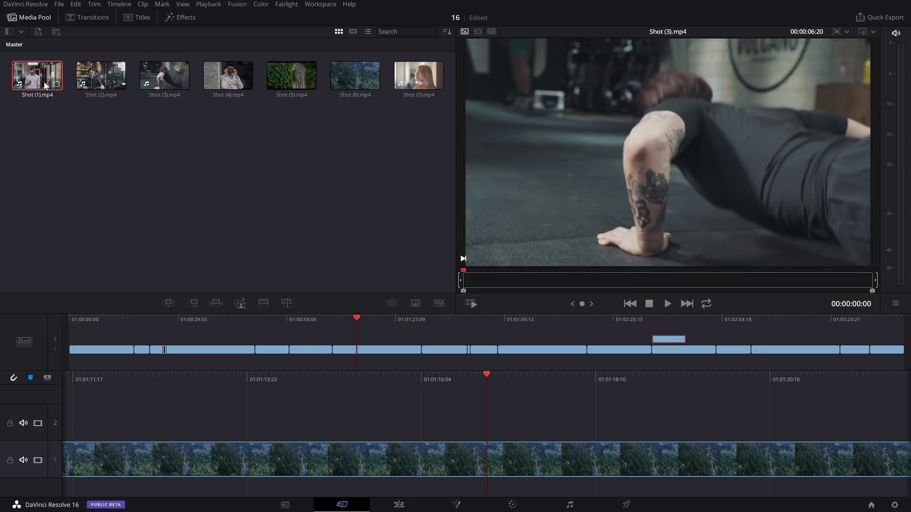
{"action": "left_click", "coordinate": [477, 32]}
{"action": "key", "text": "space"}
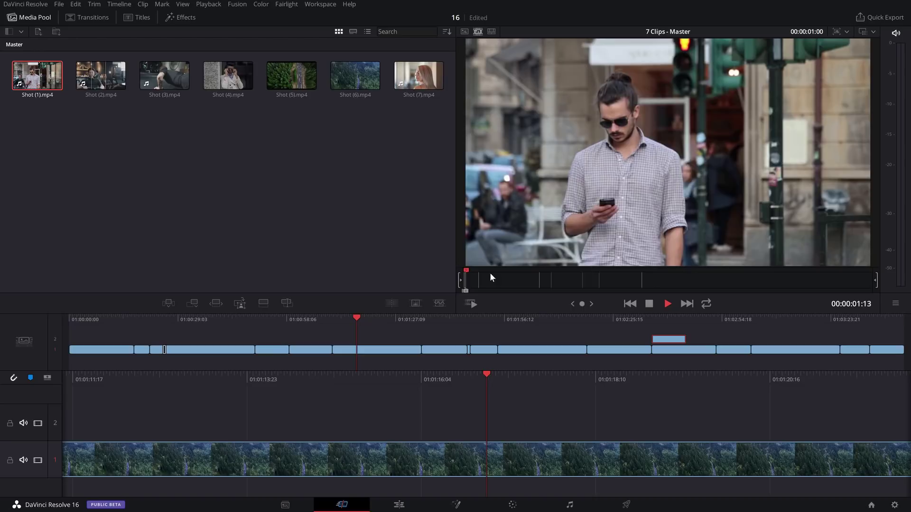
Insert Shot (1) into track 1, add a brief close-up on track 2, then stop and show Timeline 1.
{"action": "left_click", "coordinate": [167, 302]}
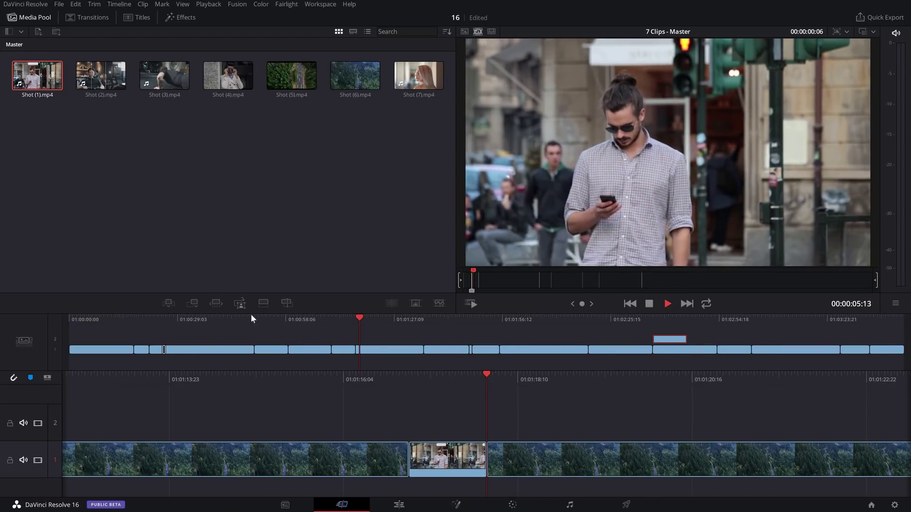
{"action": "left_click", "coordinate": [239, 303]}
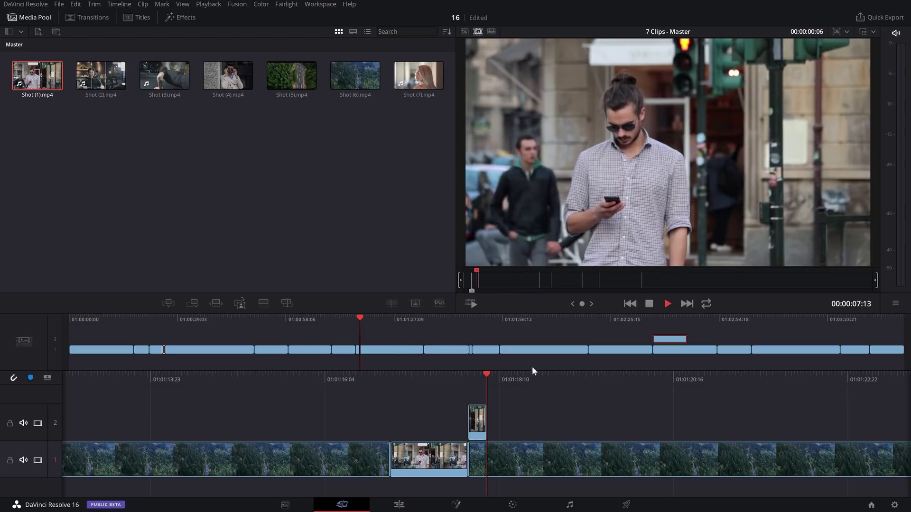
{"action": "key", "text": "space"}
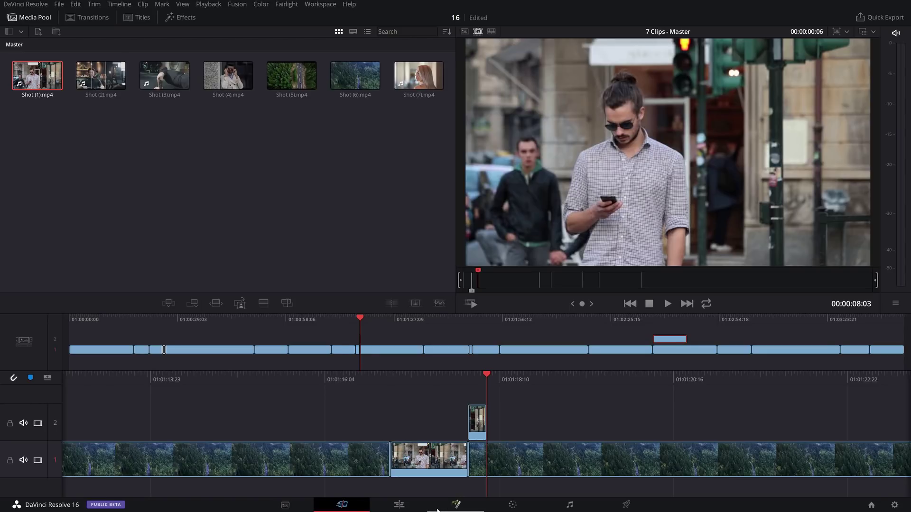
{"action": "left_click", "coordinate": [379, 350]}
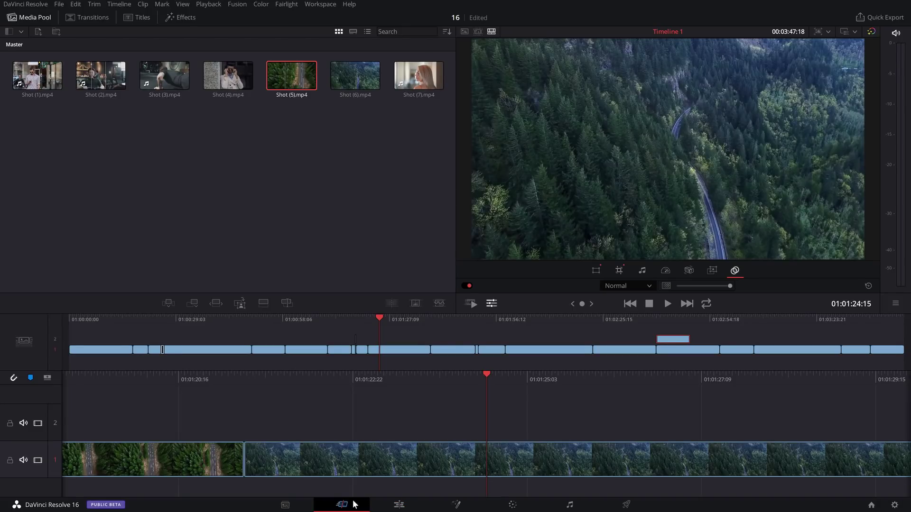
On the Edit page, uncheck Cut under Workspace > Show Page and turn off Show Page Navigation.
{"action": "left_click", "coordinate": [398, 505]}
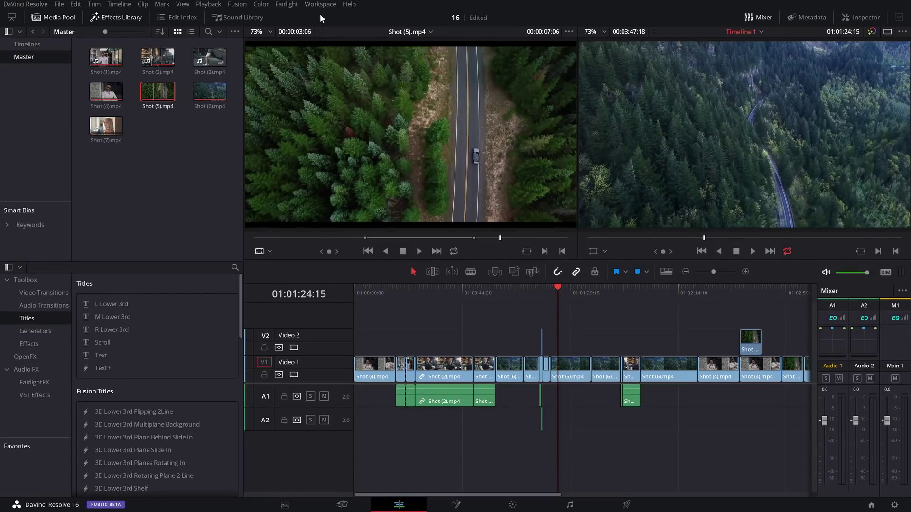
{"action": "left_click", "coordinate": [319, 5]}
{"action": "mouse_move", "coordinate": [330, 26]}
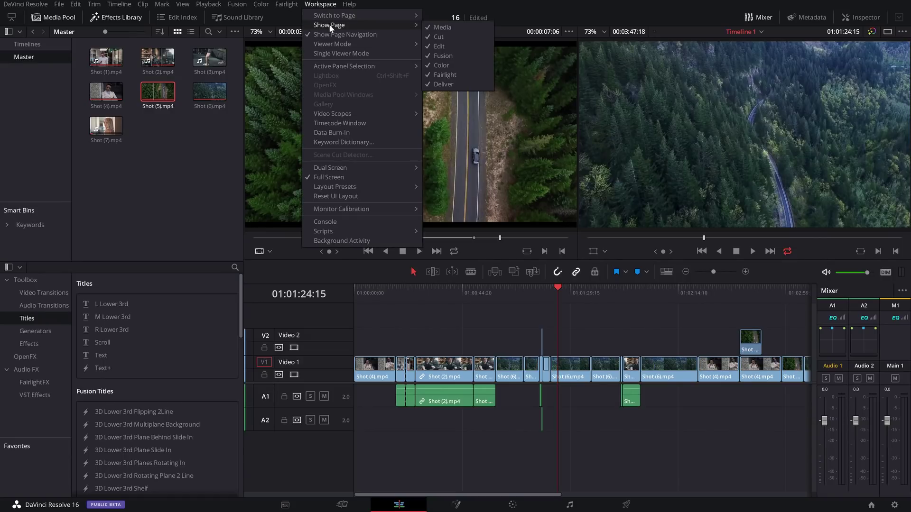
{"action": "left_click", "coordinate": [464, 36]}
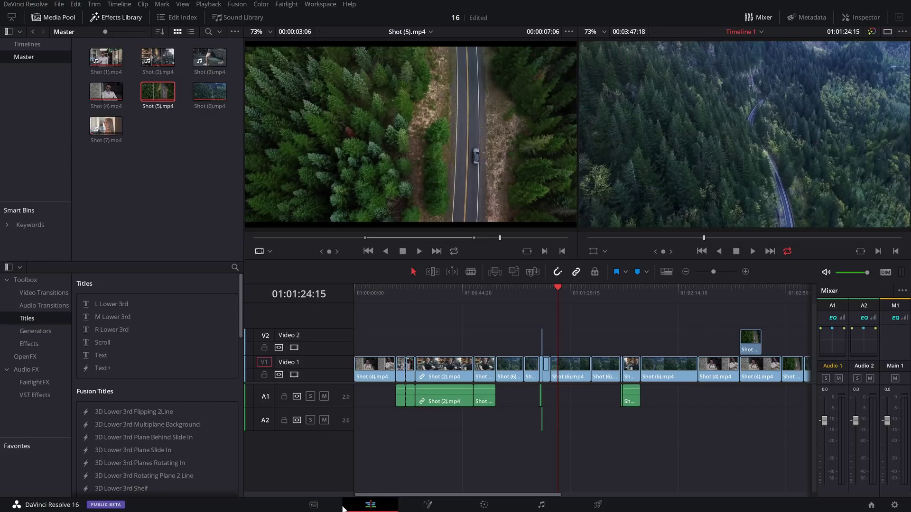
{"action": "left_click", "coordinate": [326, 4]}
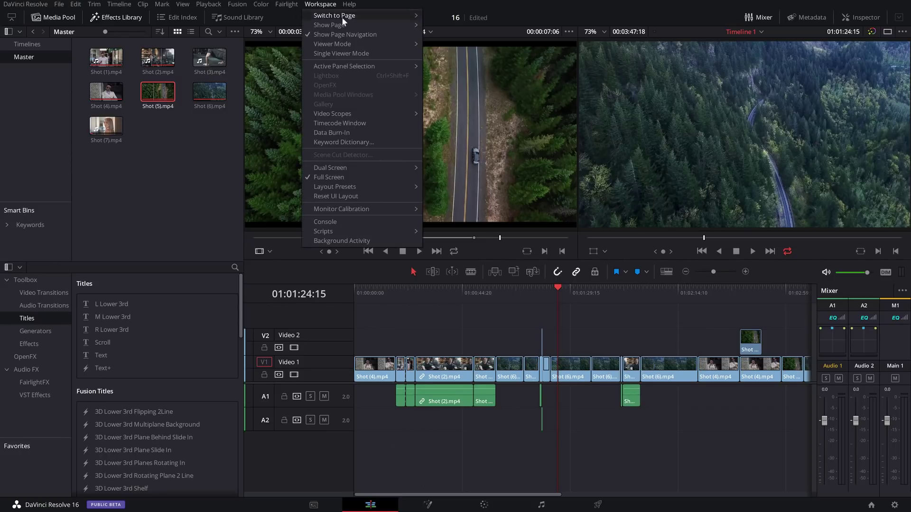
{"action": "left_click", "coordinate": [353, 34]}
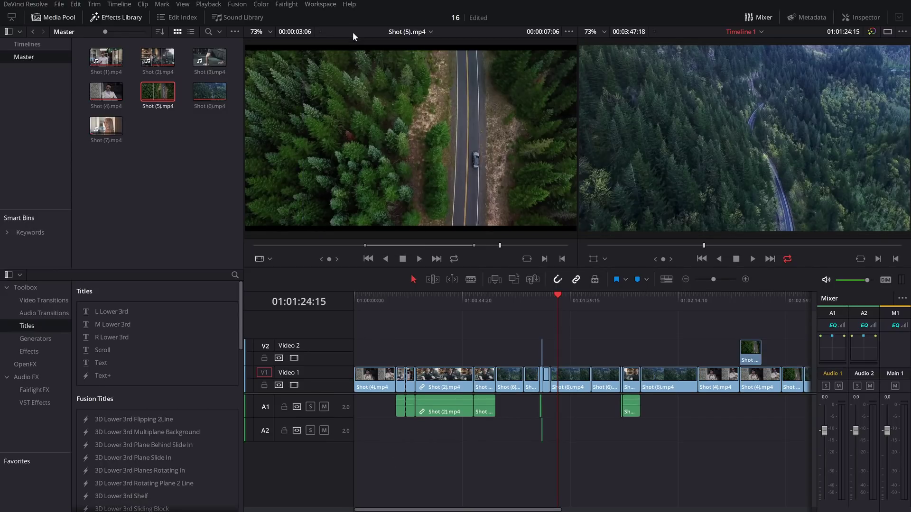